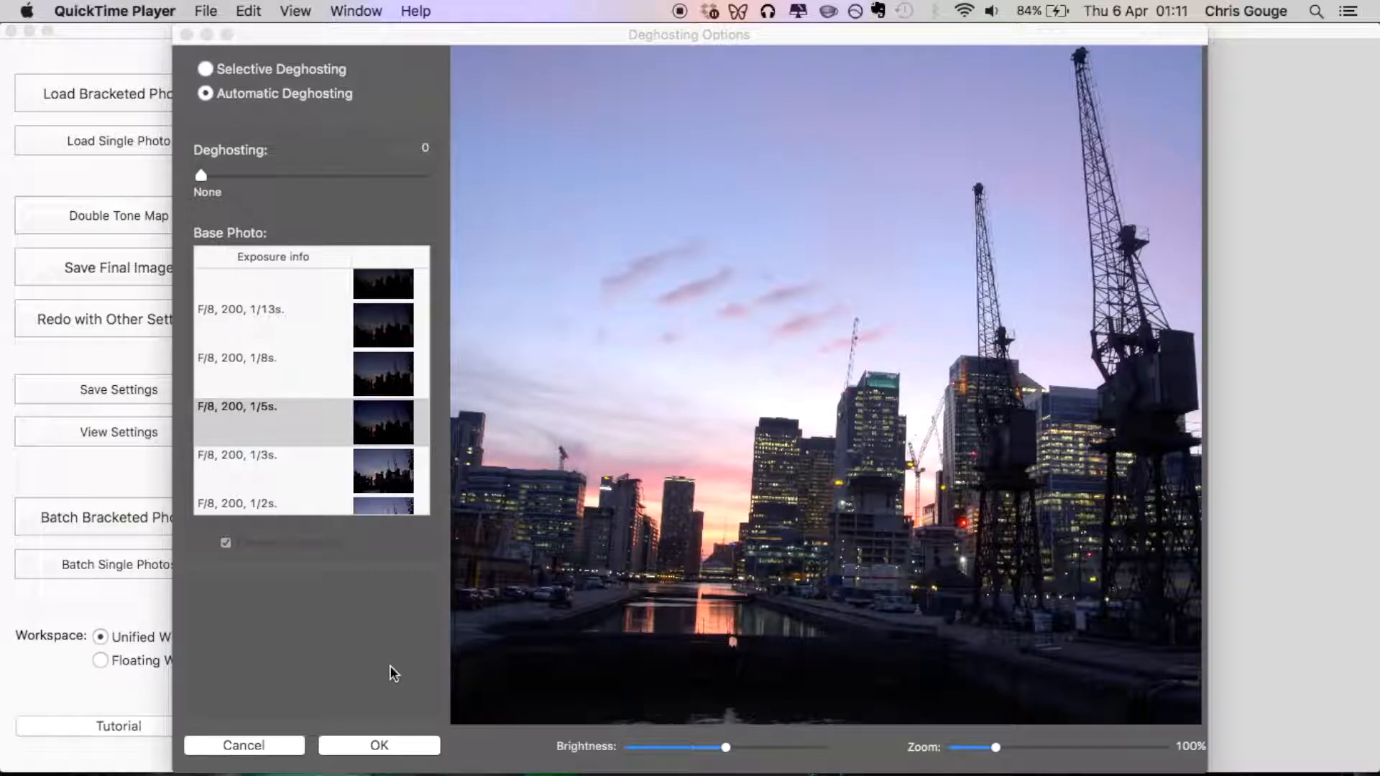
Accept the automatic deghosting options and reset the Details Enhancer settings to the method defaults.
left_click(400, 747)
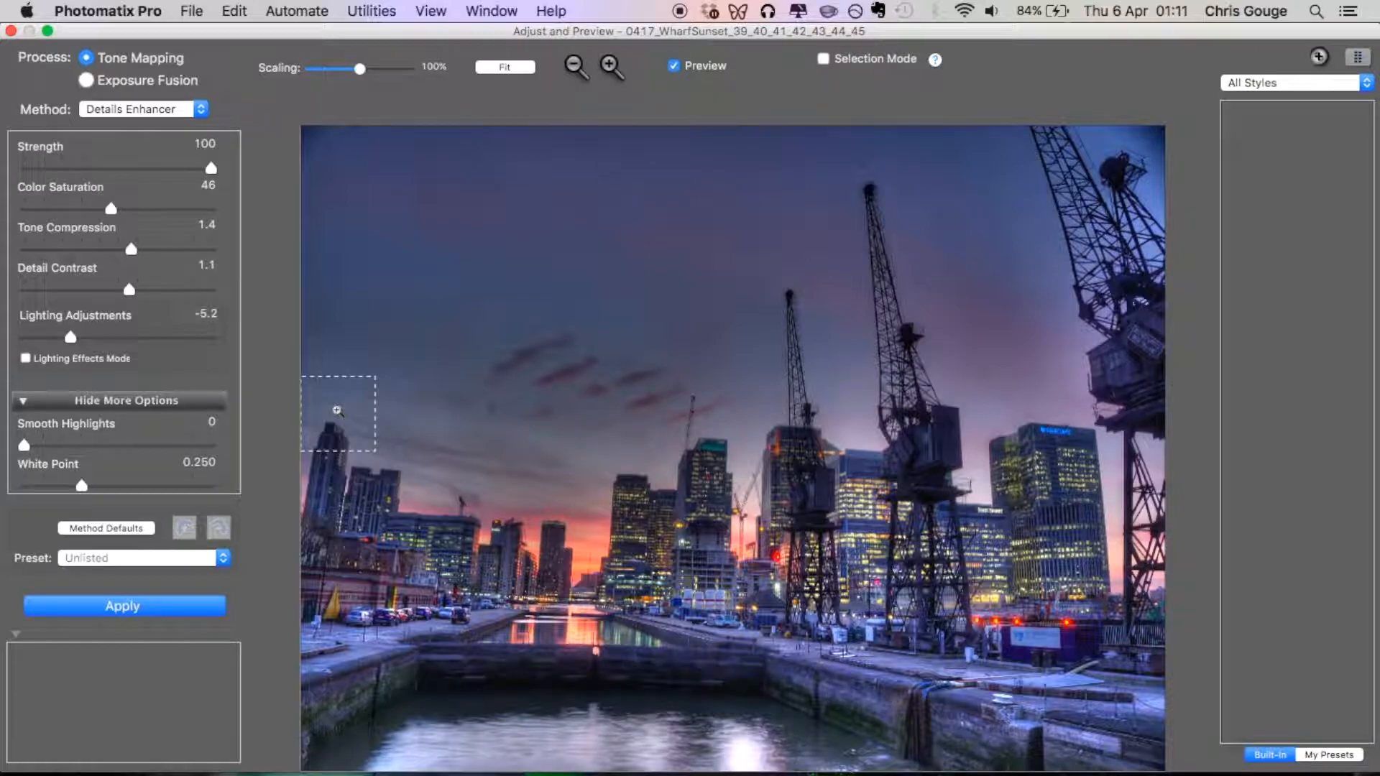
left_click(126, 530)
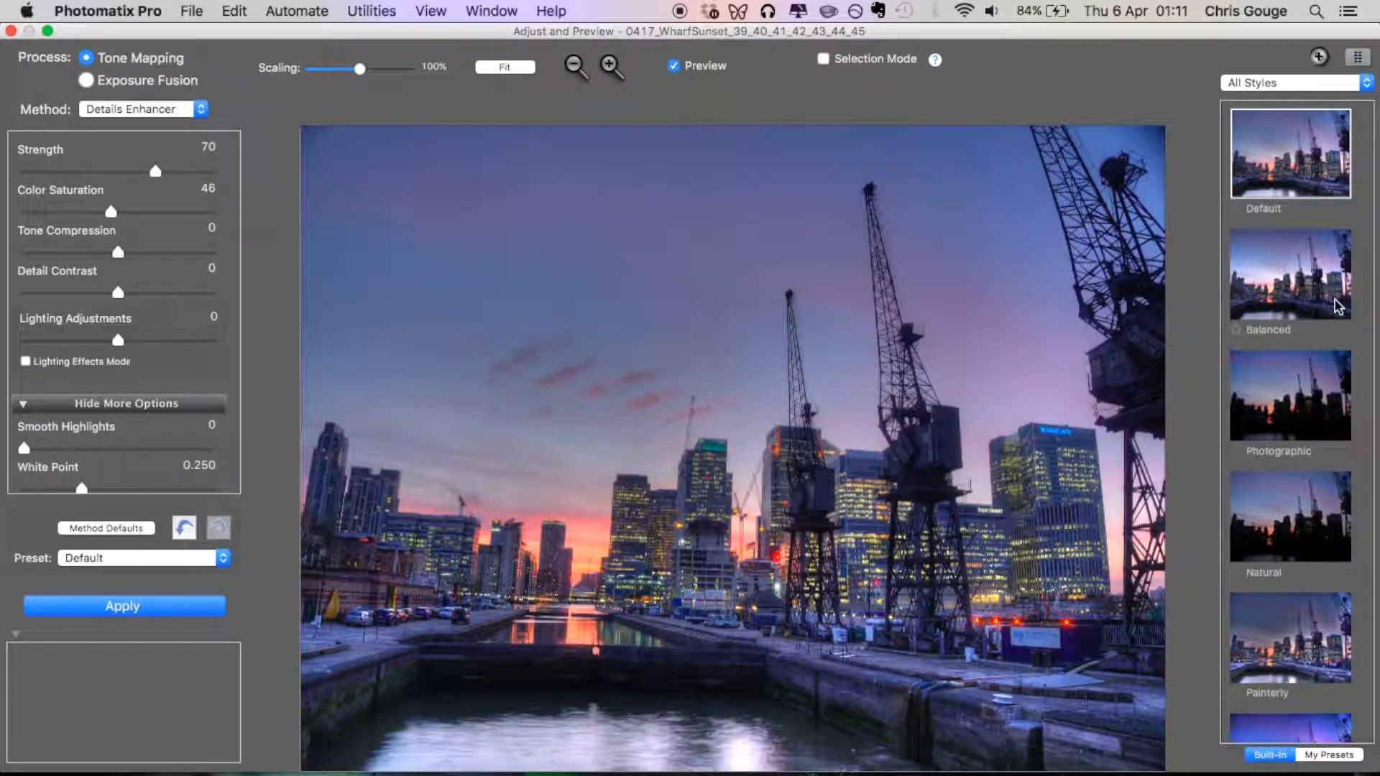
Try the Painterly, Painterly 4, Enhanced and Interior 3 presets on the photo, and return to the Default preset.
scroll(1337, 307, "down", 10)
scroll(1337, 308, "up", 6)
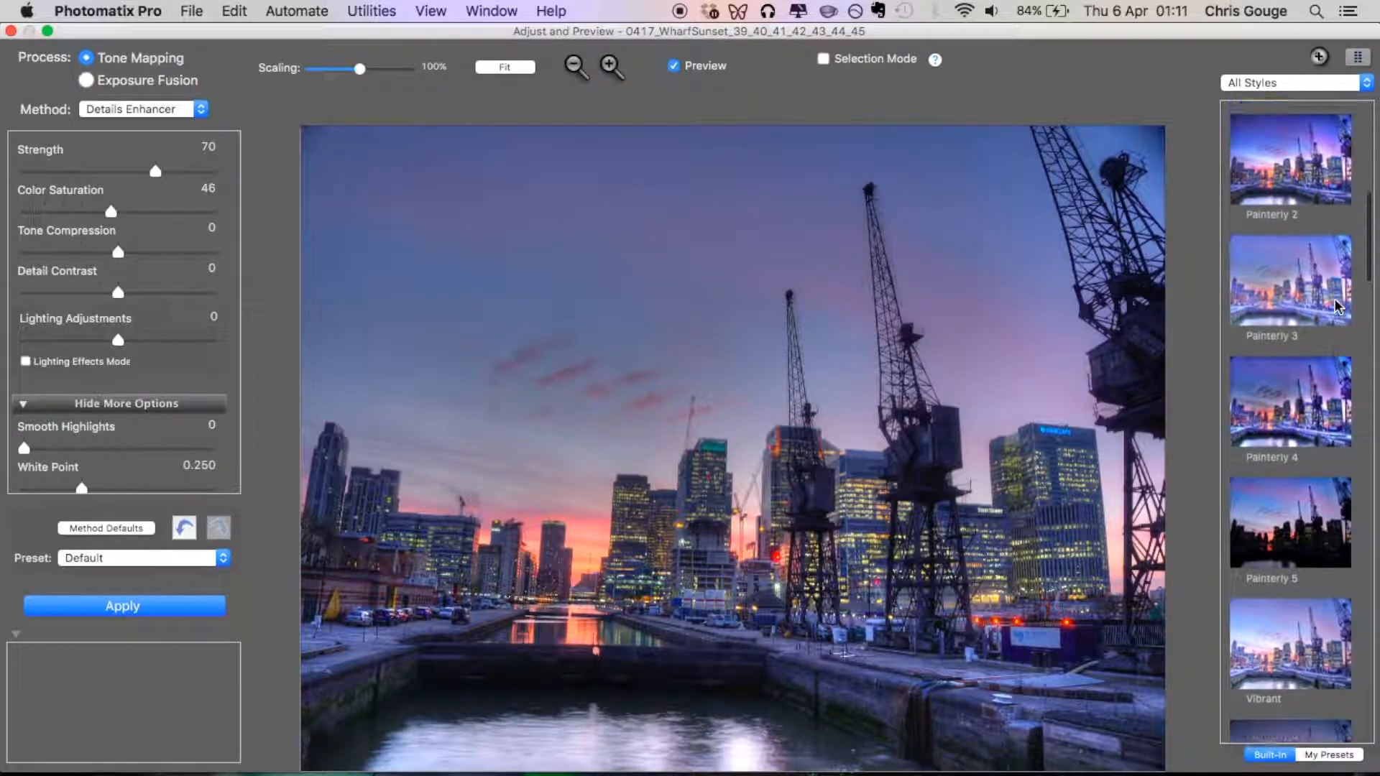
left_click(1290, 381)
scroll(1298, 431, "down", 3)
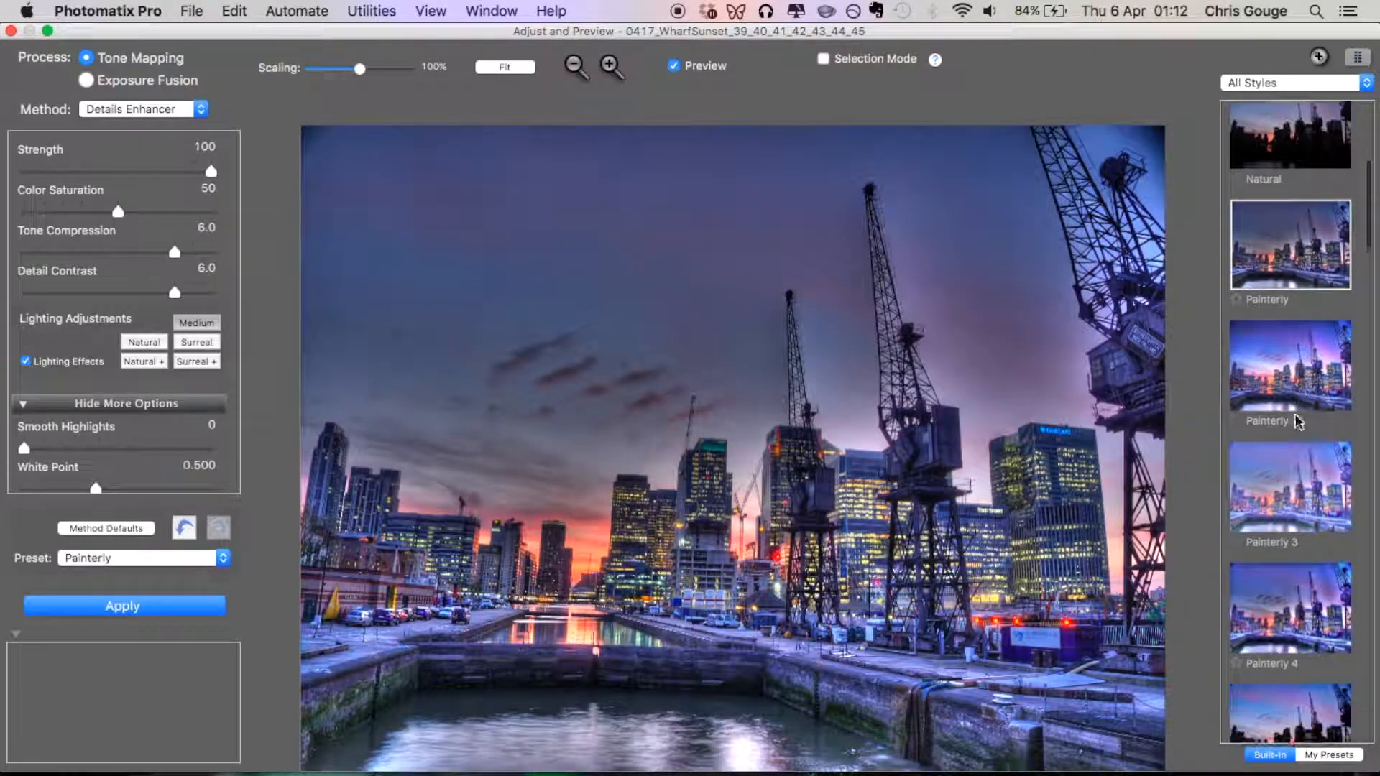
left_click(1292, 564)
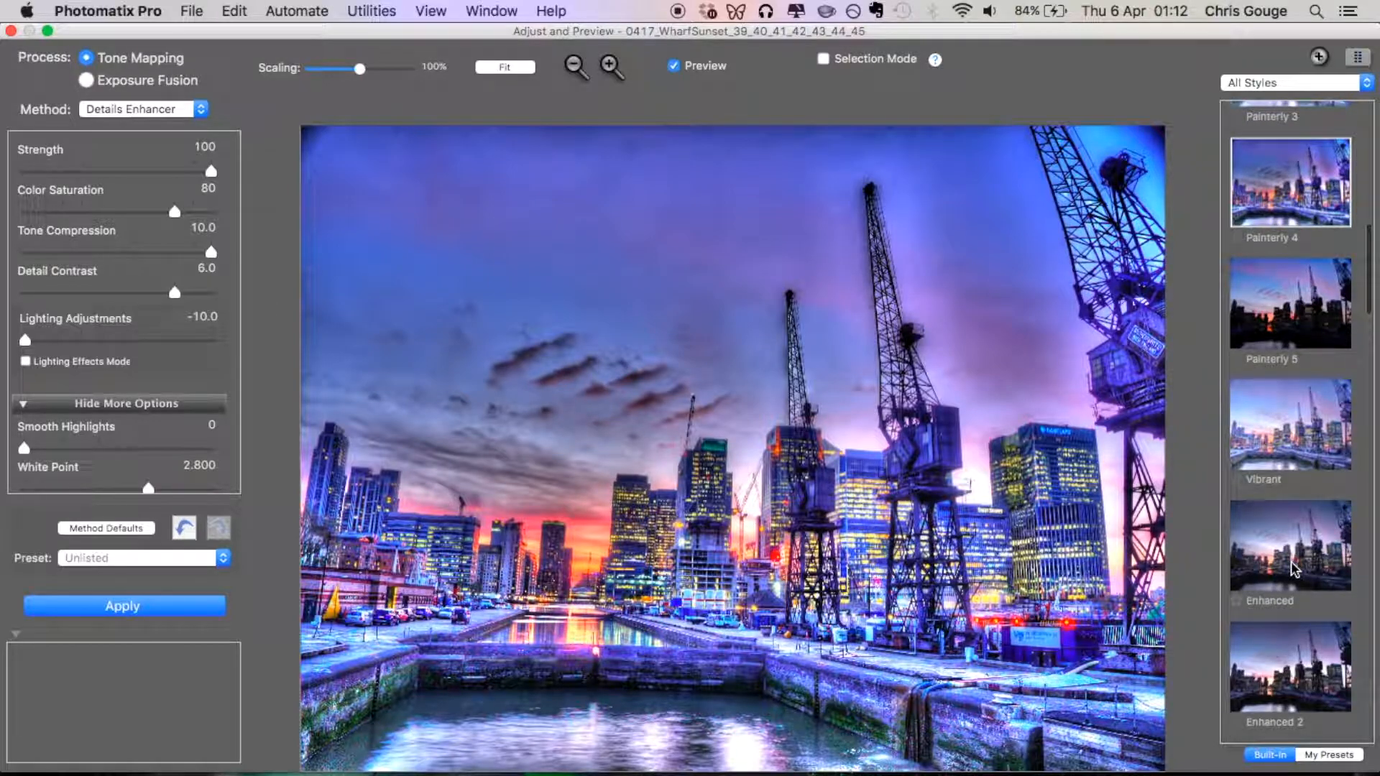
left_click(1293, 566)
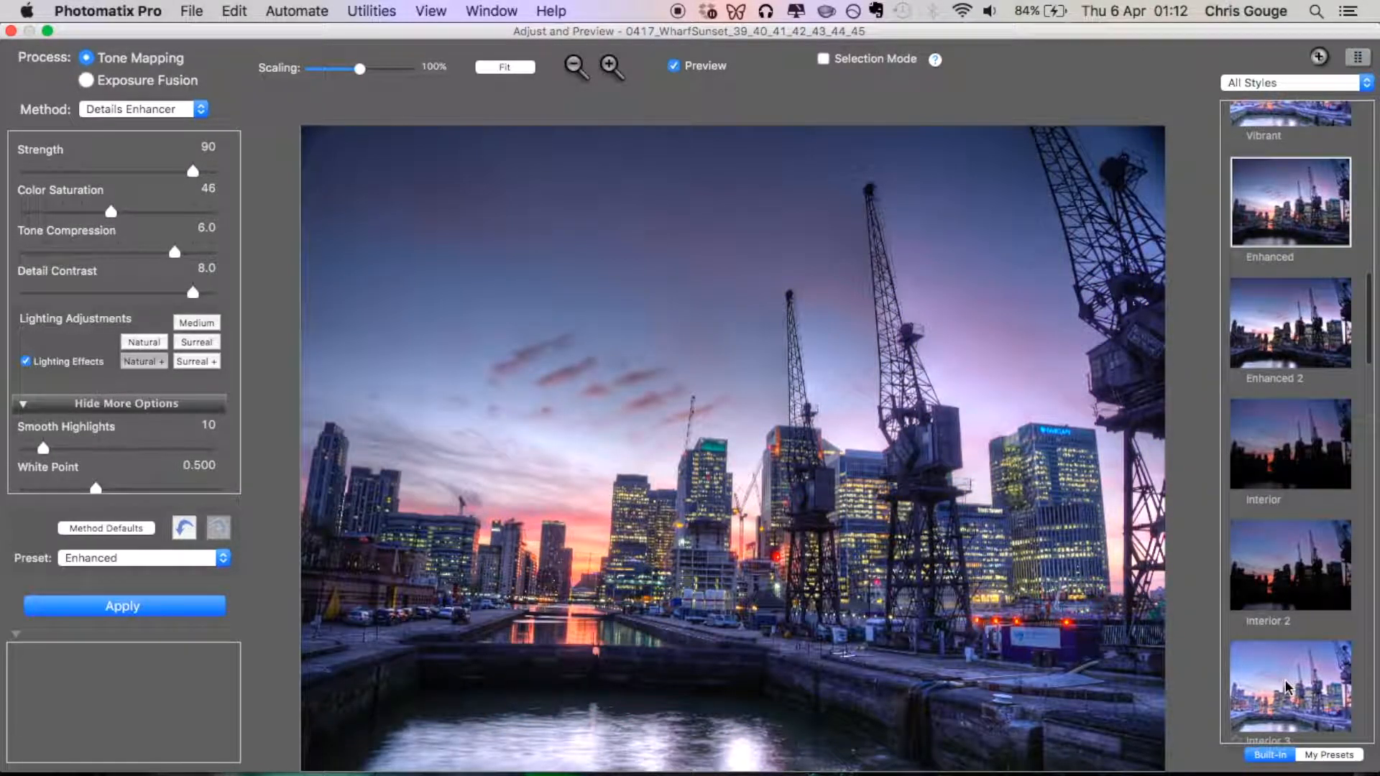
left_click(1286, 687)
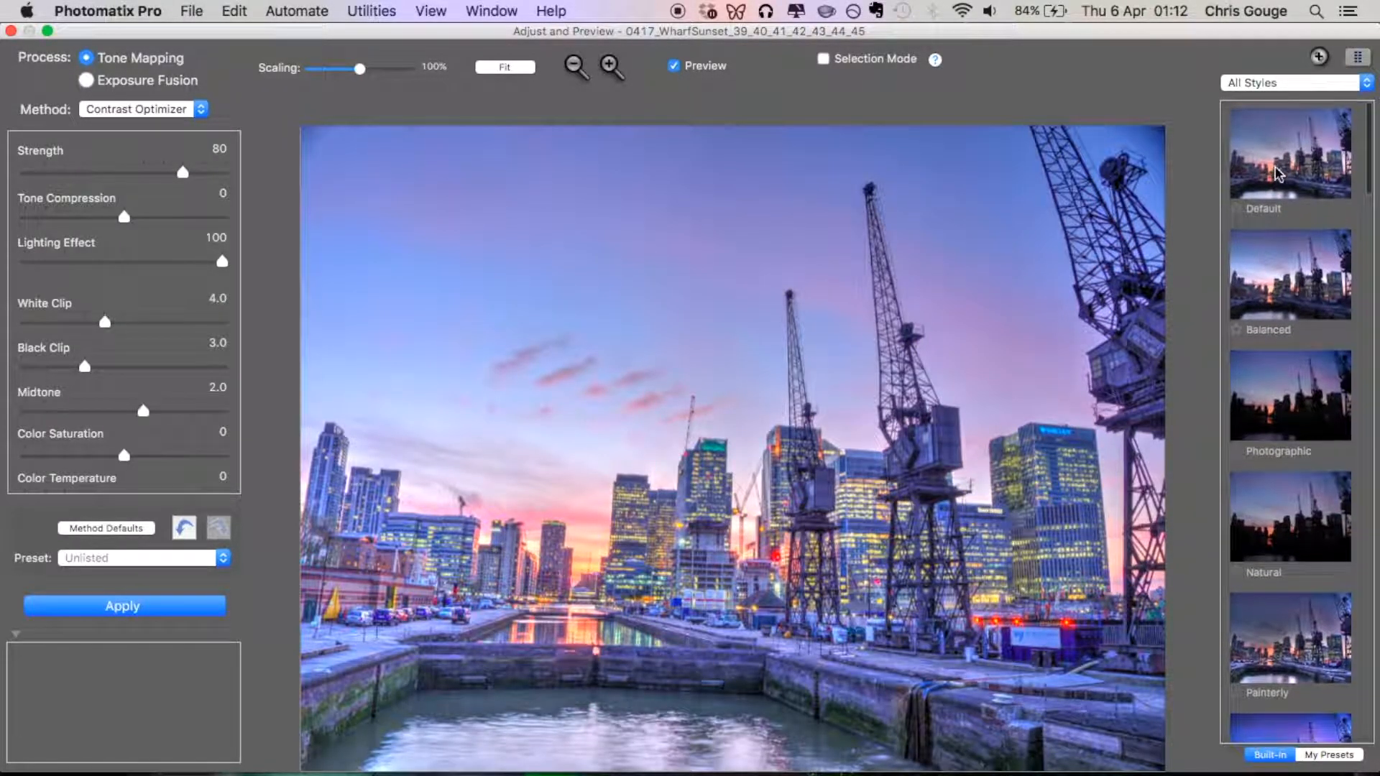
left_click(1283, 165)
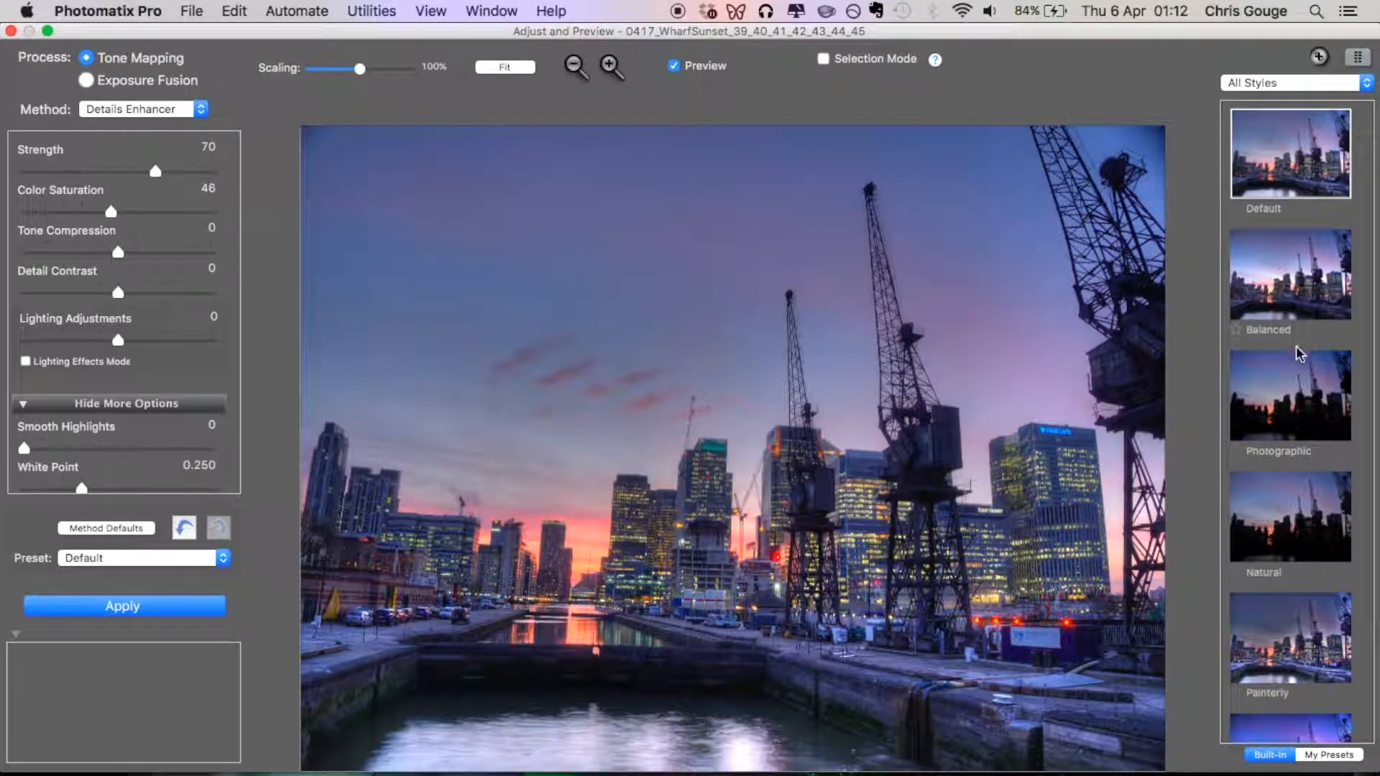
Set the tone mapping Strength to 100.
mouse_move(214, 318)
mouse_move(157, 175)
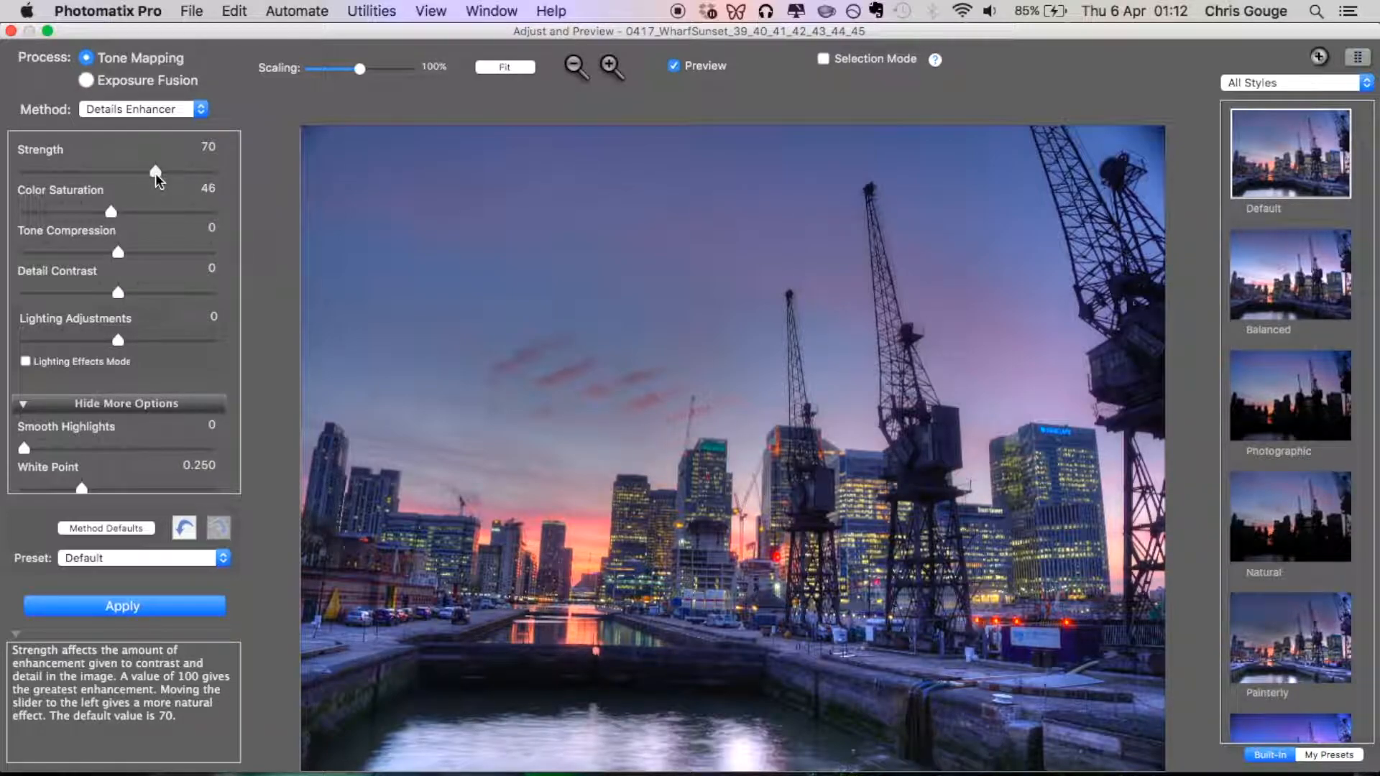
left_click(156, 174)
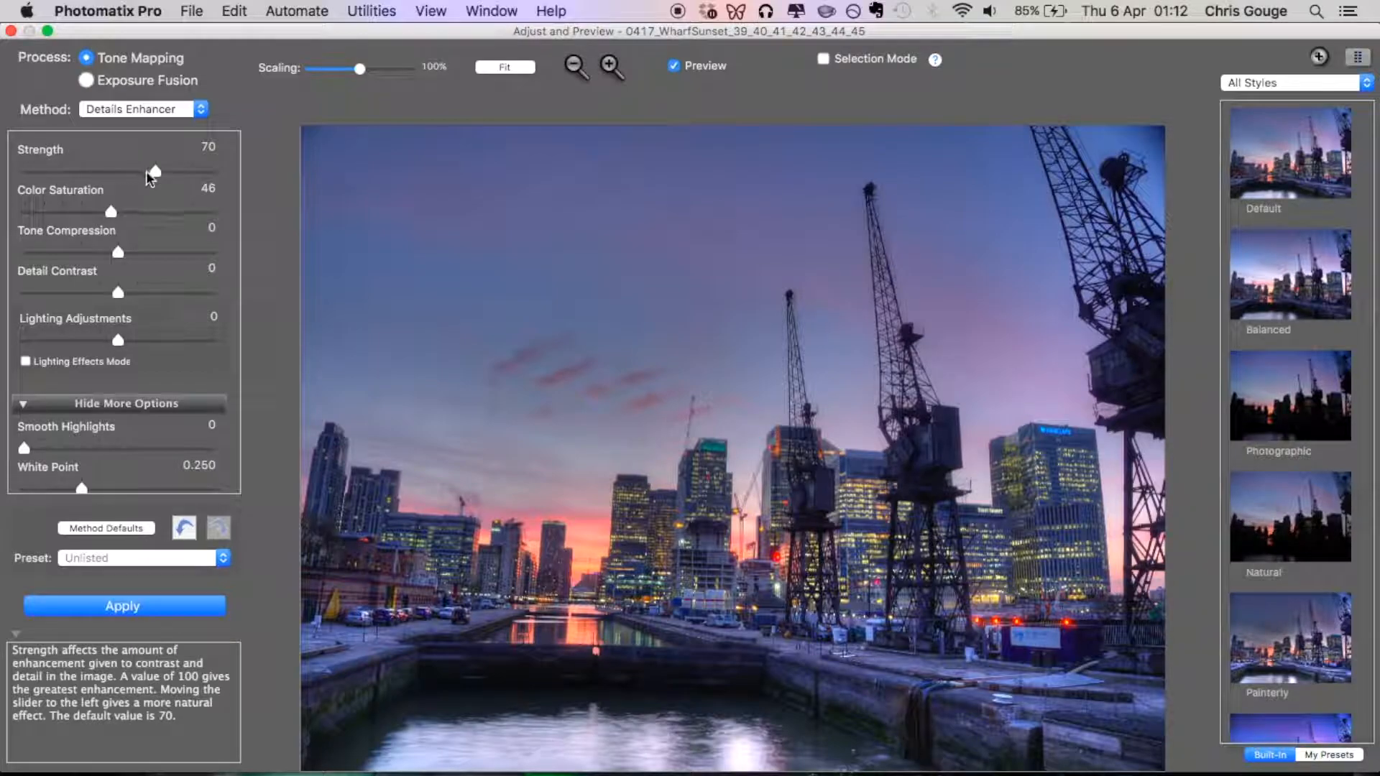
left_click_drag(156, 171, 215, 171)
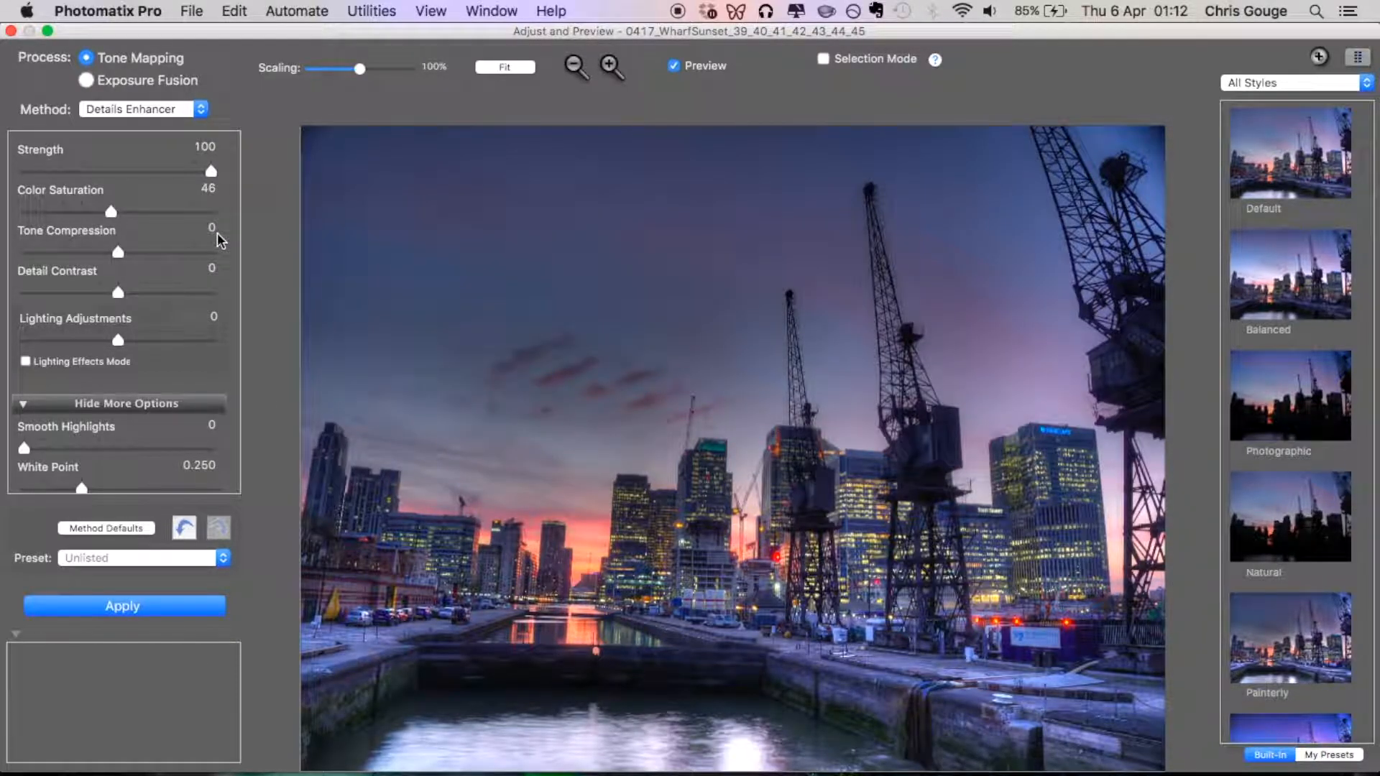
Set Tone Compression to 2.9 and Detail Contrast to -1.4 for the tone mapped photo.
scroll(218, 237, "down", 2)
scroll(217, 238, "down", 1)
scroll(218, 238, "up", 1)
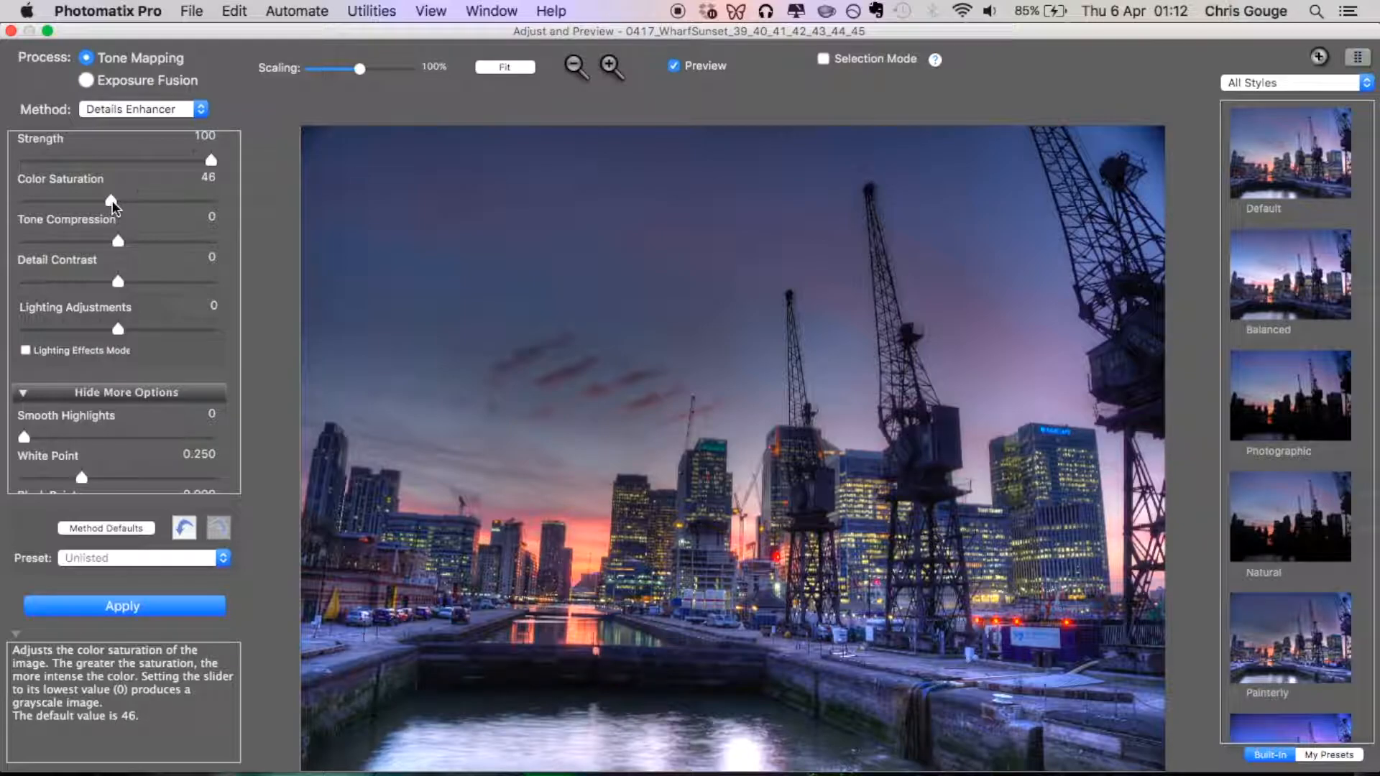
mouse_move(119, 246)
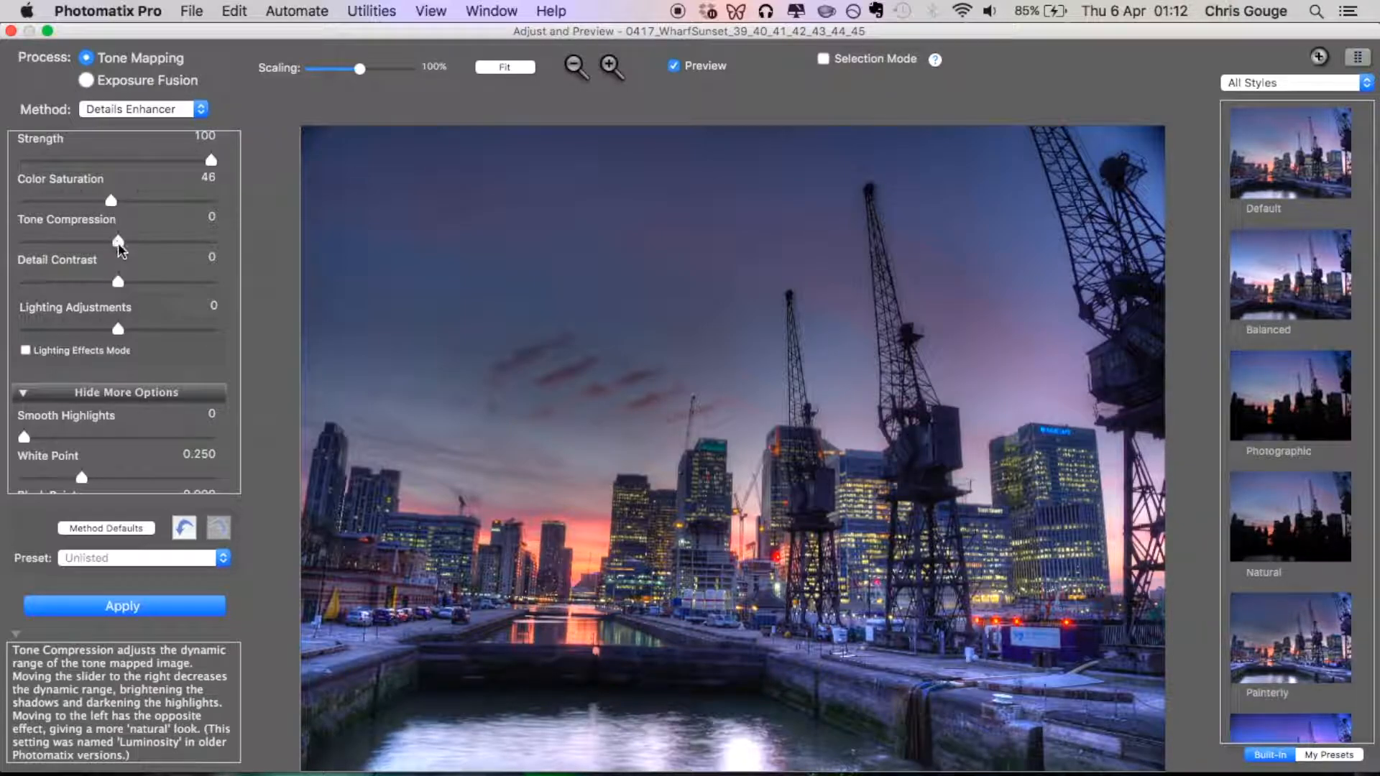
left_click_drag(118, 244, 131, 244)
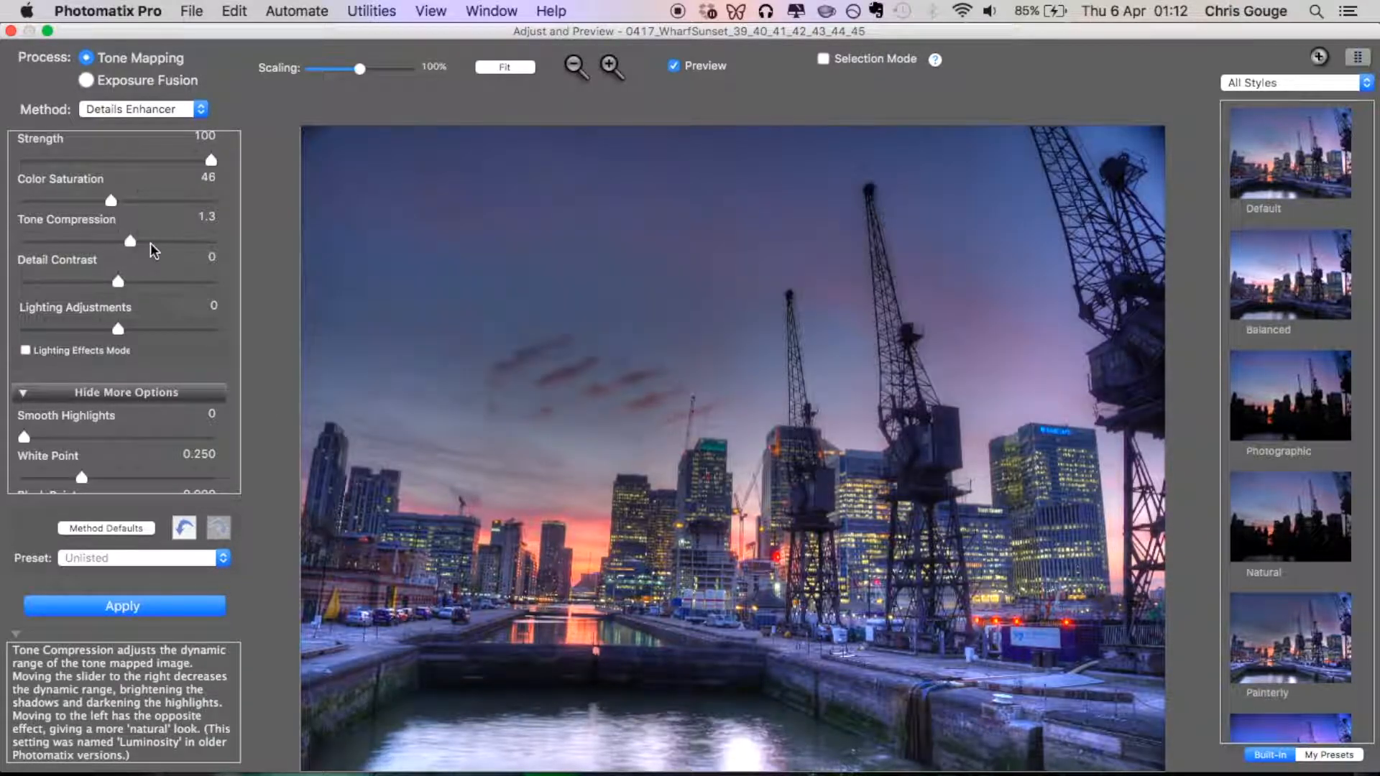
scroll(153, 250, "down", 2)
left_click_drag(130, 211, 109, 254)
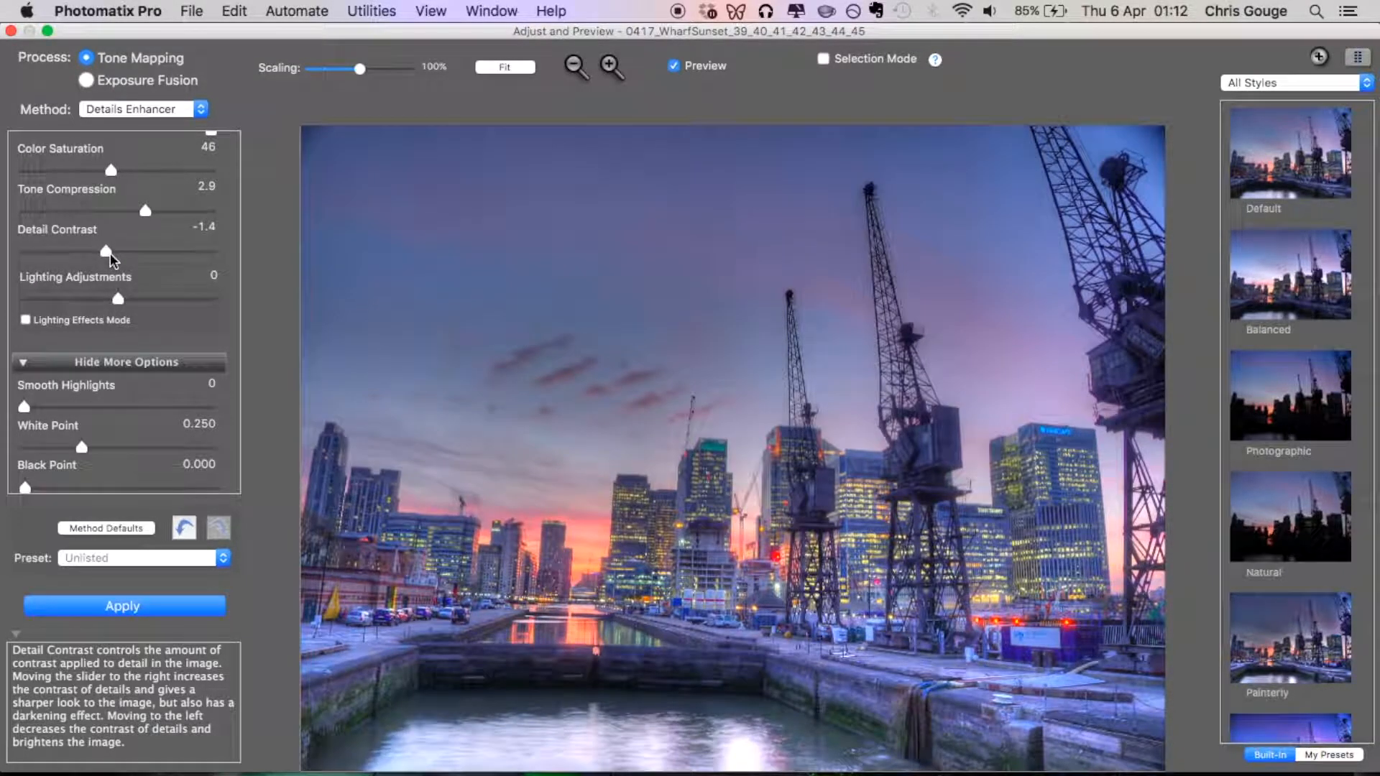
Set Lighting Adjustments to -4.5, with Lighting Effects Mode left off.
scroll(105, 259, "down", 2)
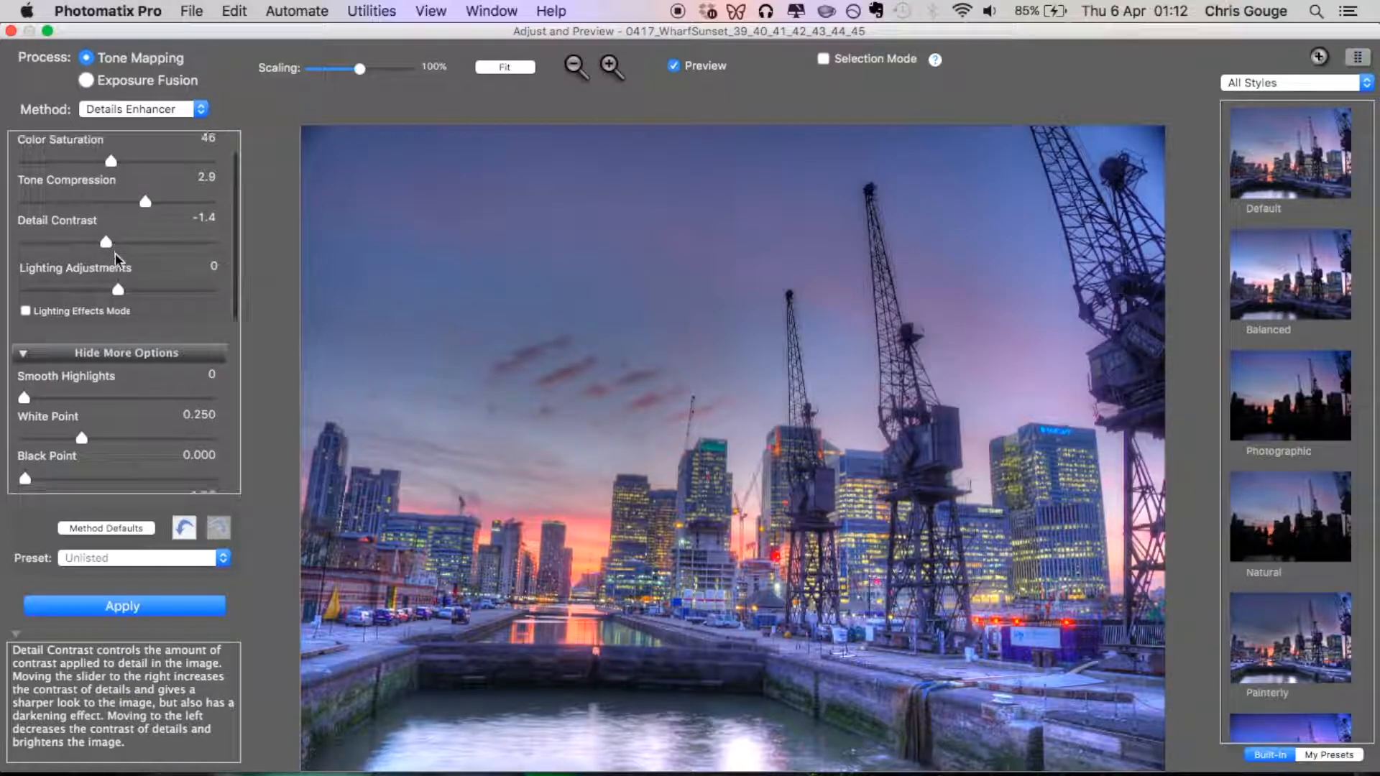
left_click_drag(116, 268, 81, 273)
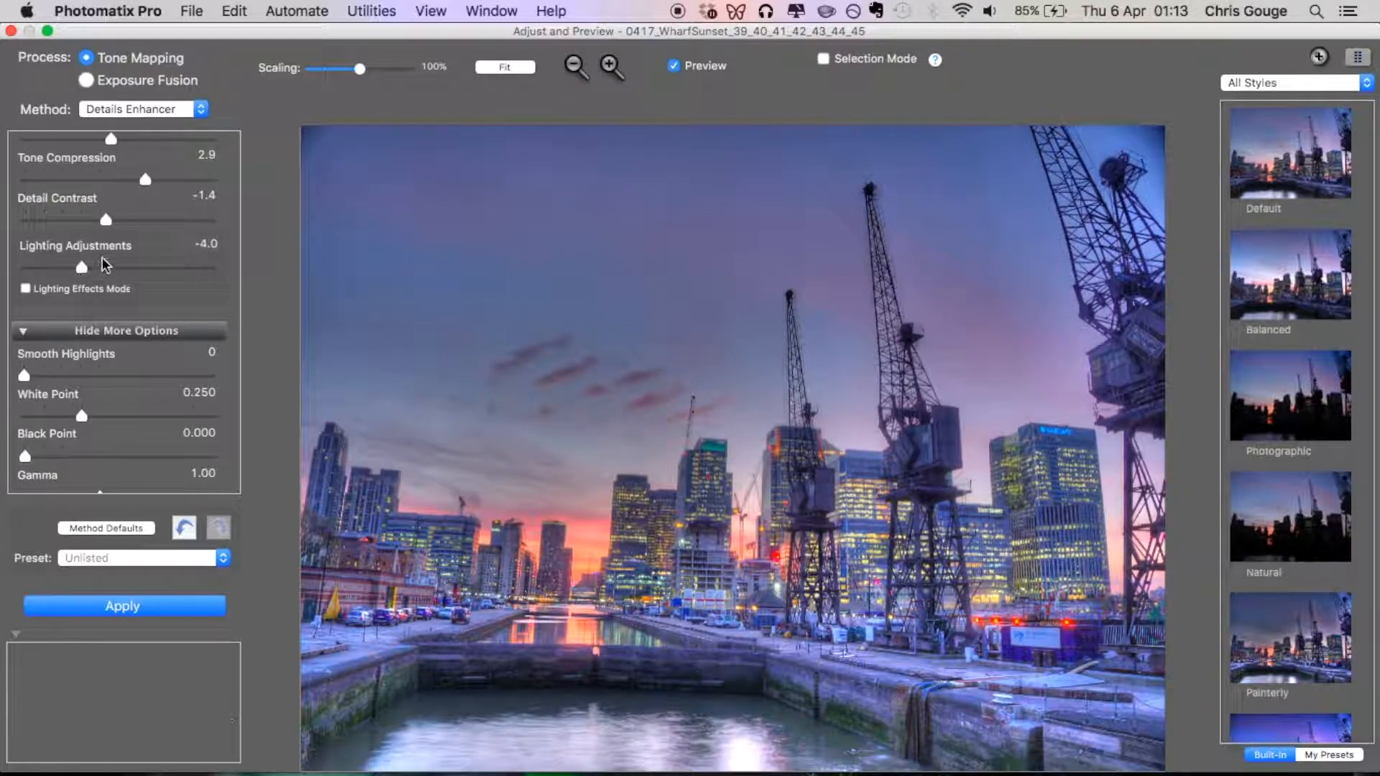
scroll(113, 263, "up", 1)
scroll(113, 260, "up", 4)
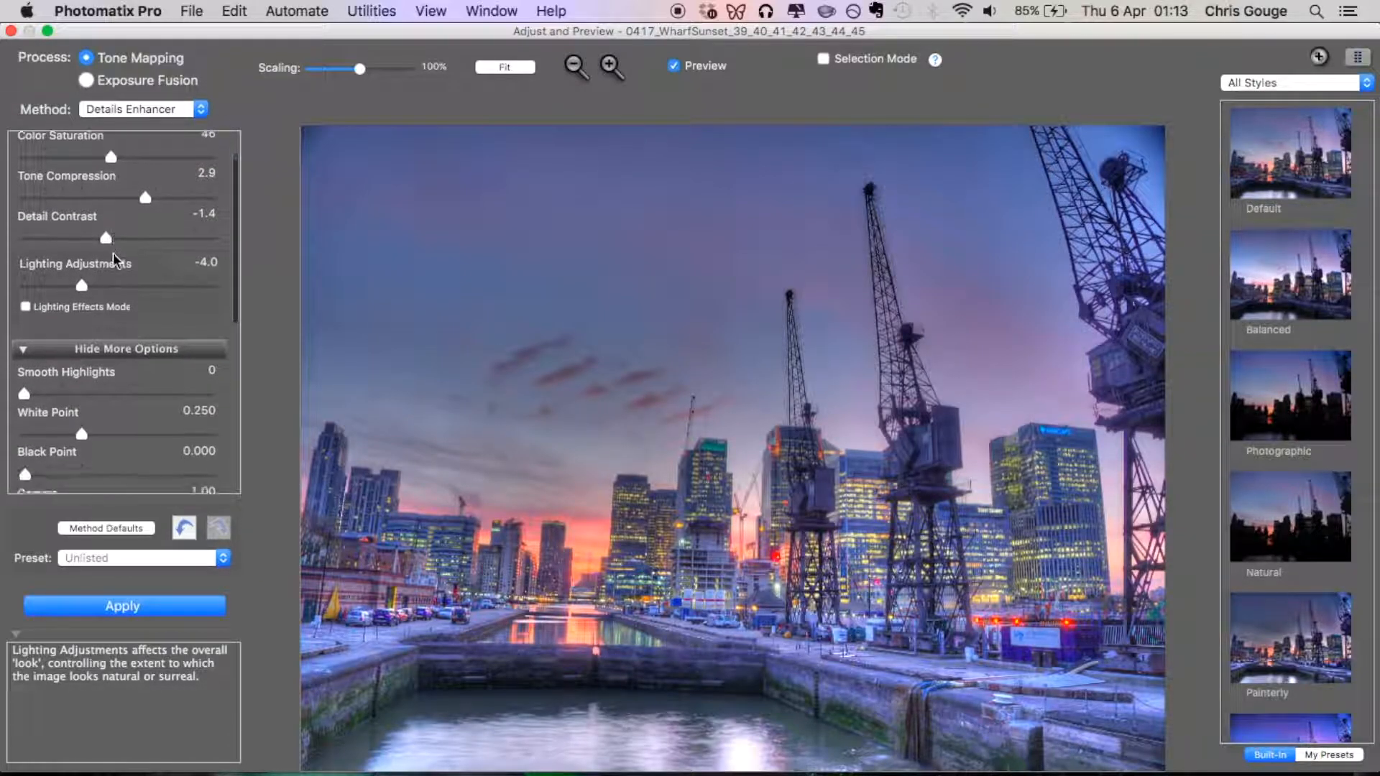
scroll(114, 328, "down", 2)
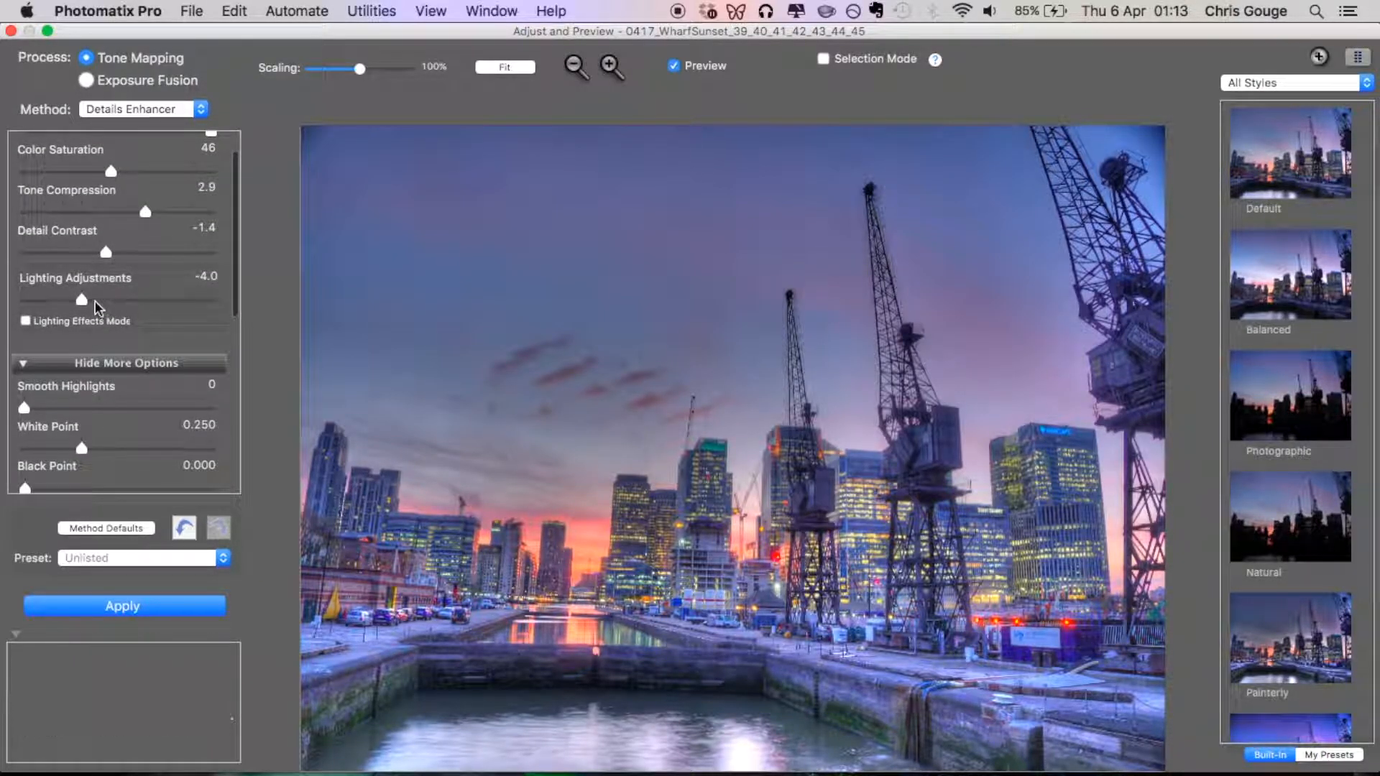
scroll(161, 323, "up", 2)
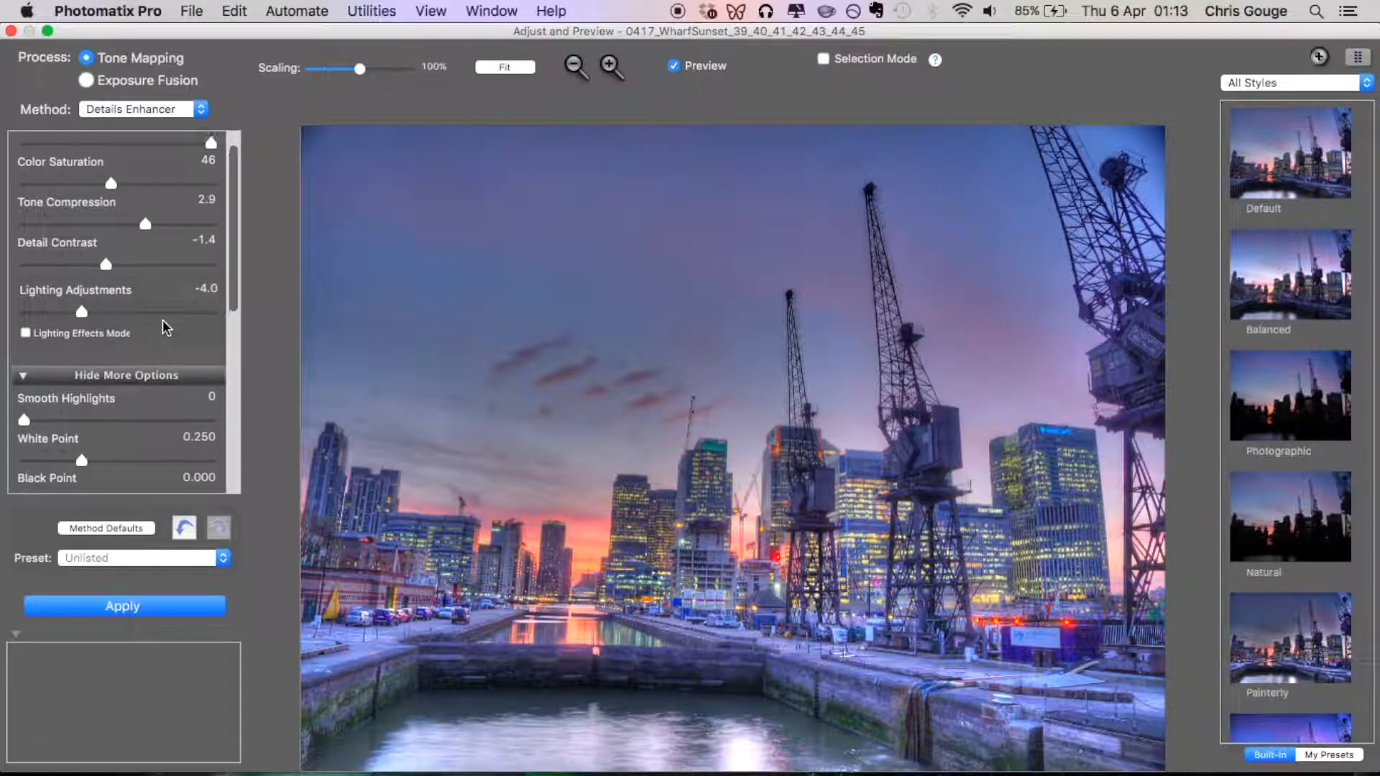
mouse_move(83, 326)
left_mouse_down()
mouse_move(167, 329)
mouse_move(79, 328)
left_mouse_up()
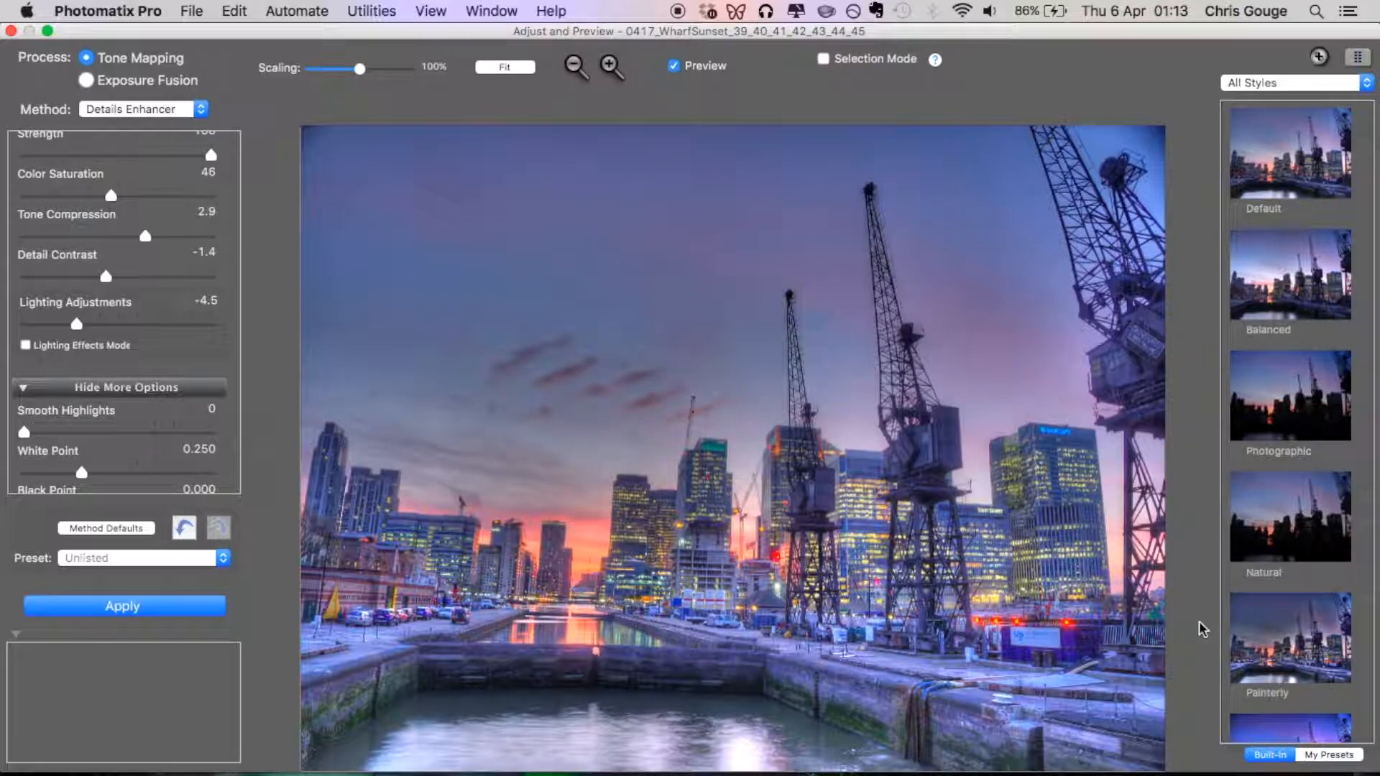
Apply the tone mapping to the merged photo and dismiss the Finishing Touch adjustments.
left_click(173, 608)
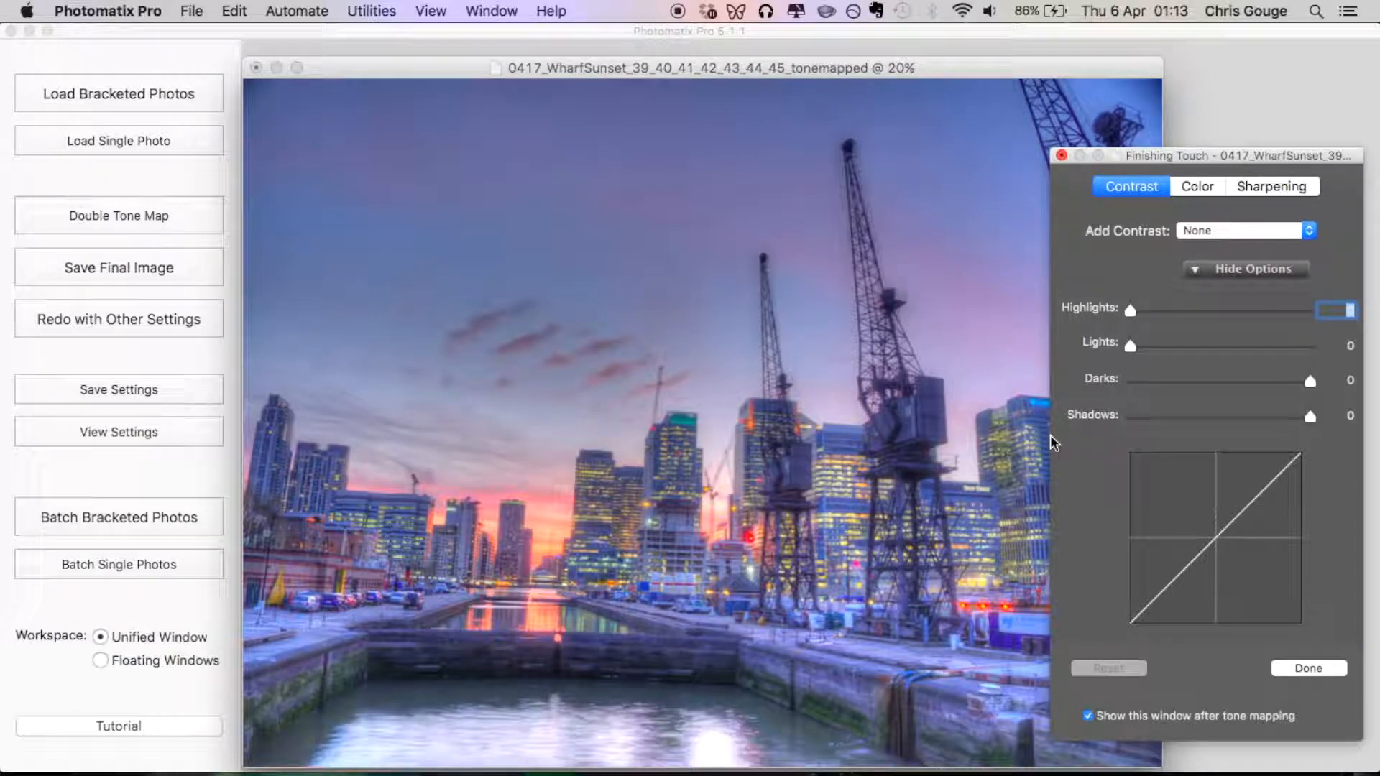
left_click(1322, 667)
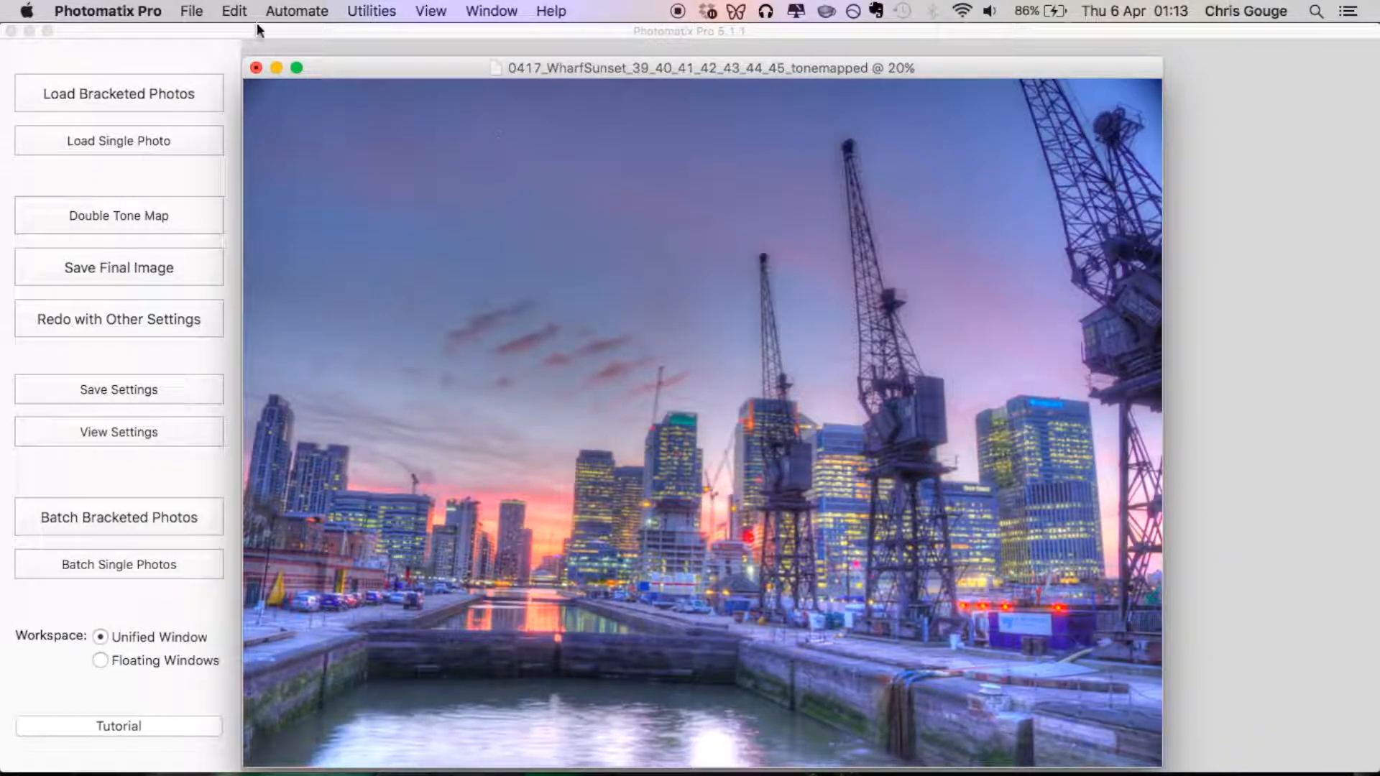
Save the tone mapped image as 0417_WharfSunset_HDR2 in TIFF 16-bit format in the Canary Wharf folder.
left_click(185, 9)
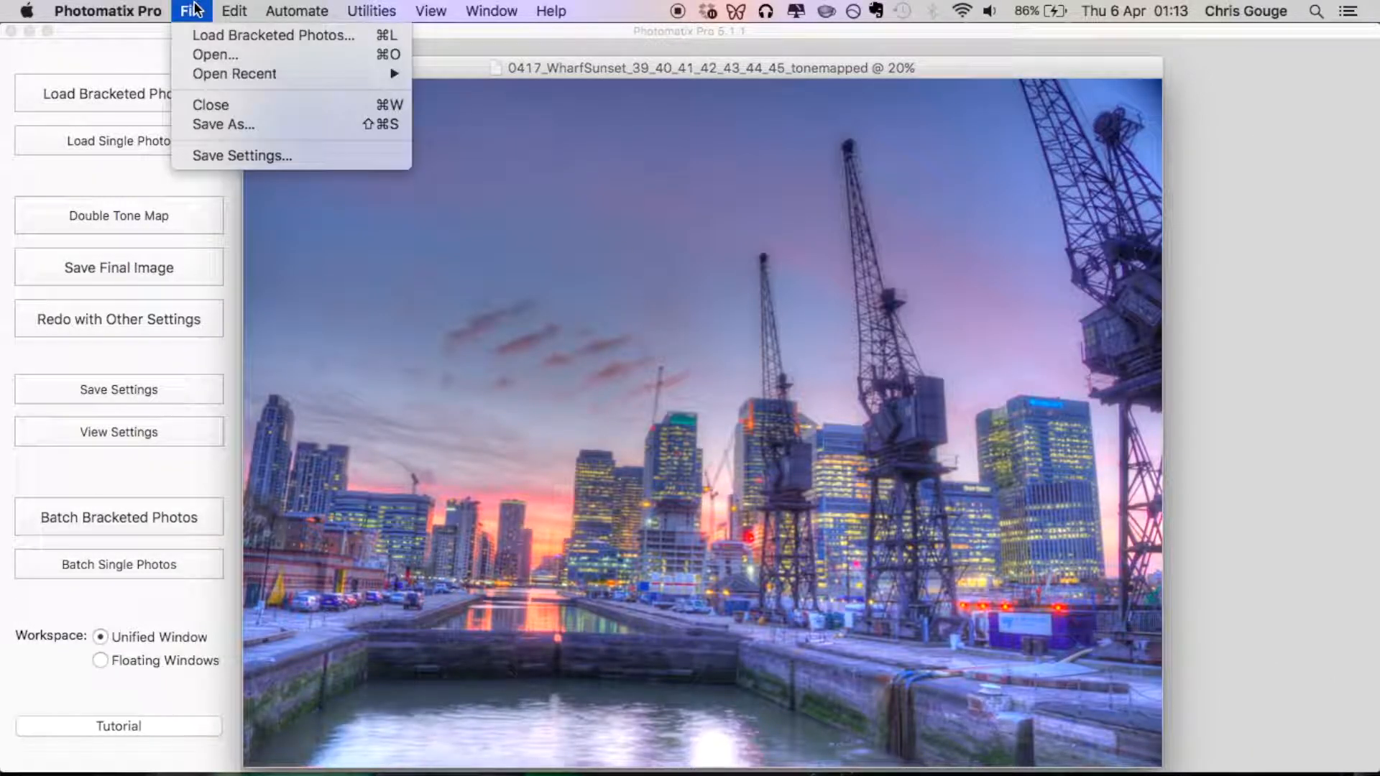
left_click(219, 124)
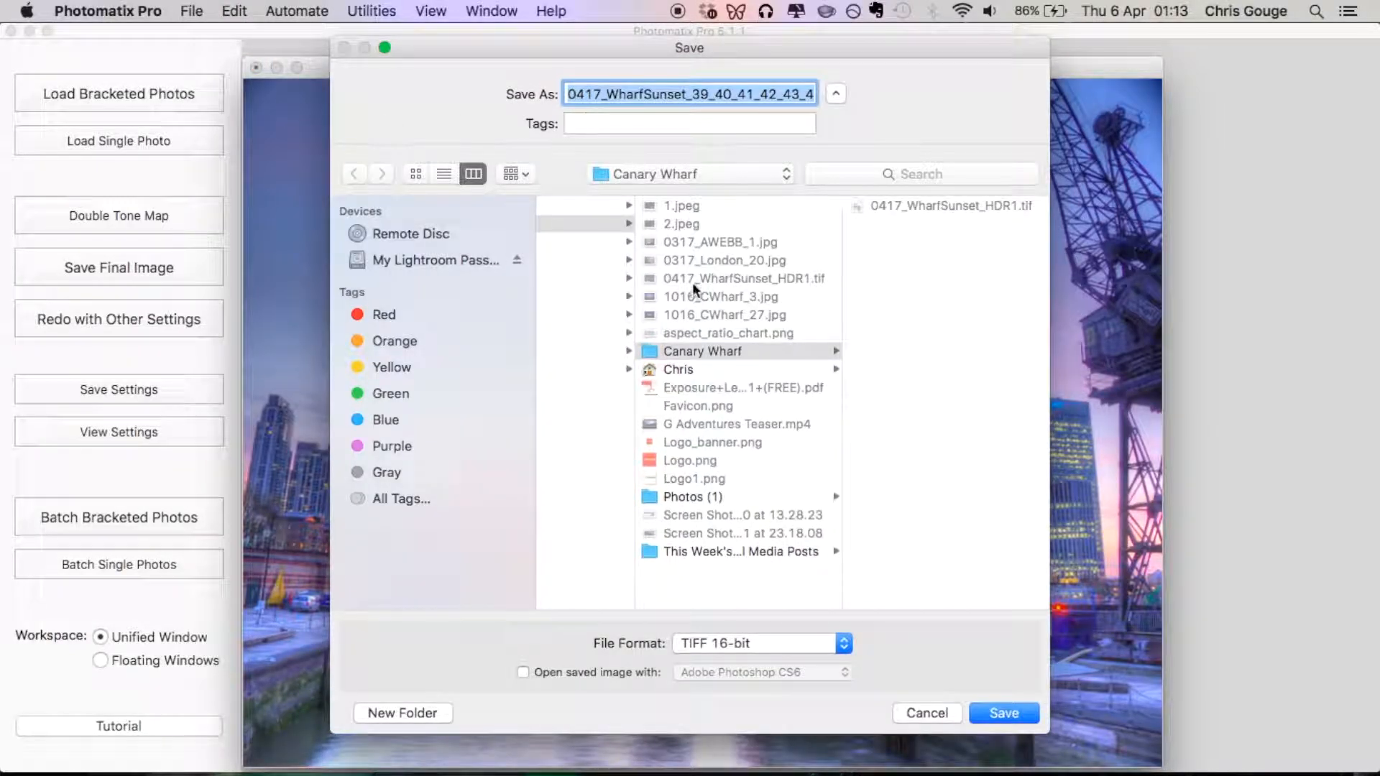
left_click(693, 95)
key("super+a")
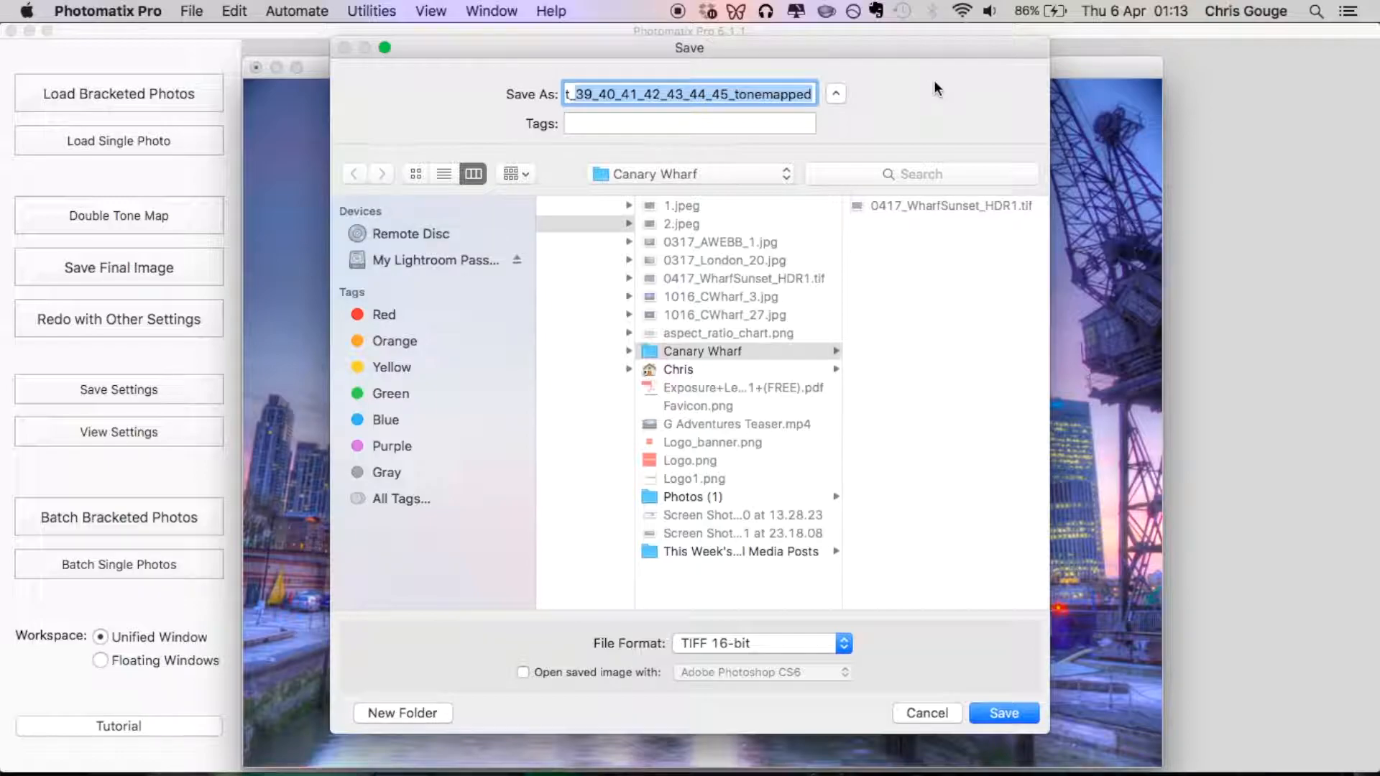
type("0417_WharfSunset_HDR2")
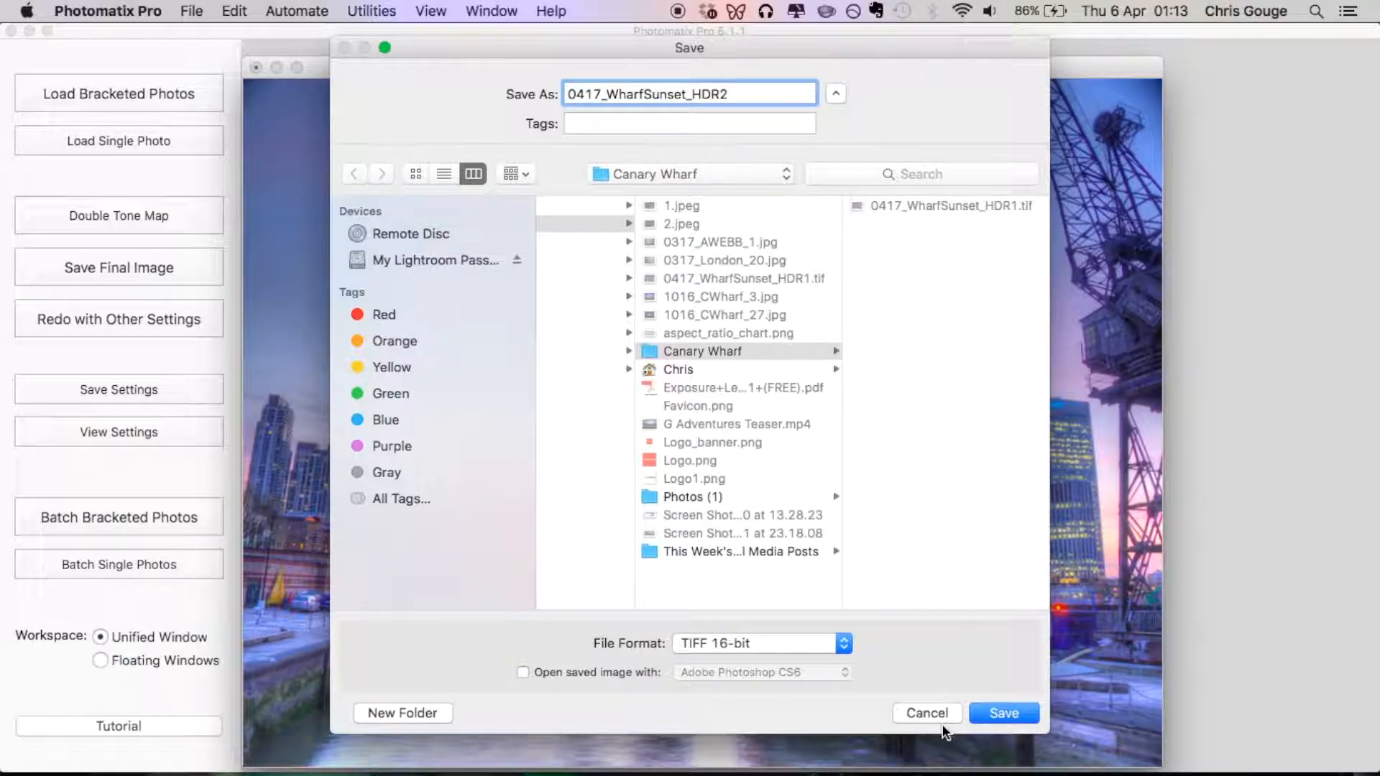
left_click(1004, 713)
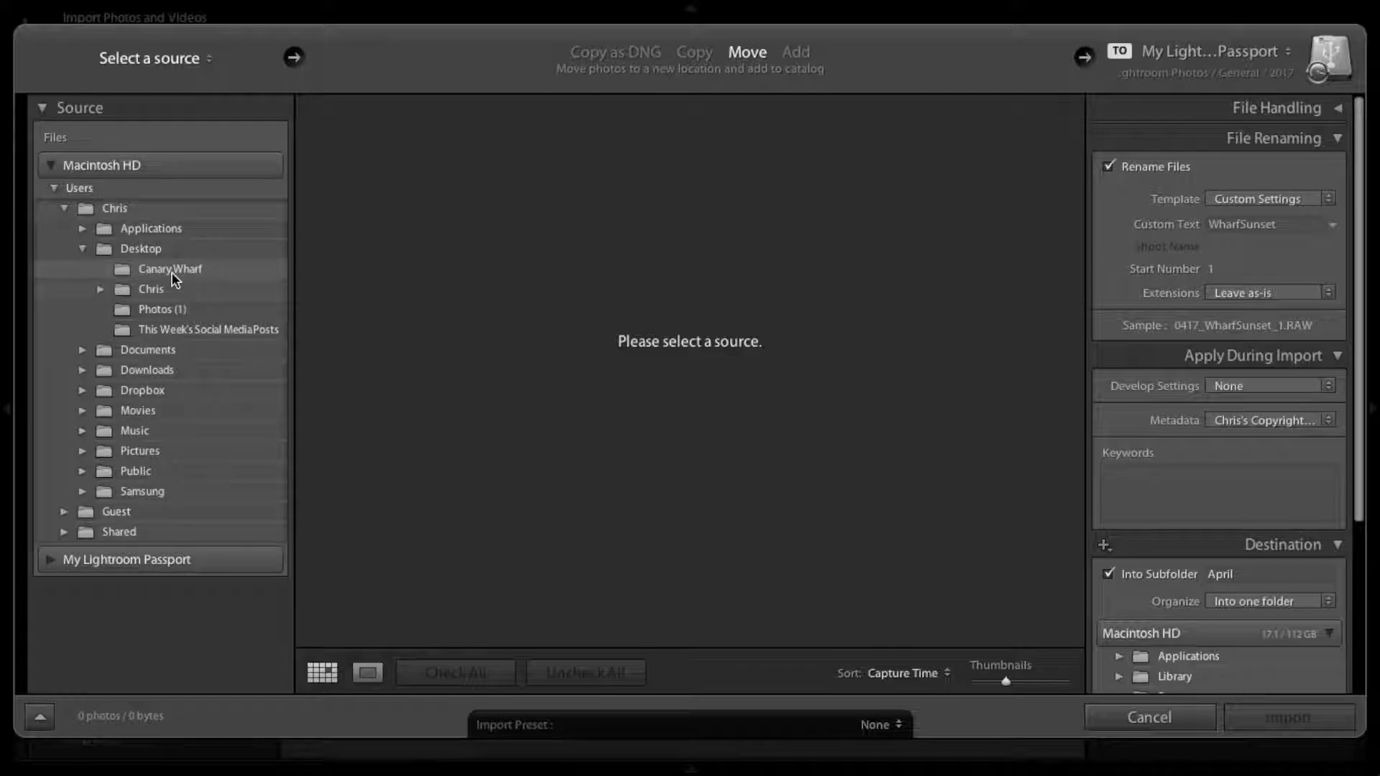
In Lightroom, import only 0417_WharfSunset_HDR2.tif from the Desktop's Canary Wharf folder, leaving out the HDR1 file.
left_click(208, 271)
left_click(313, 164)
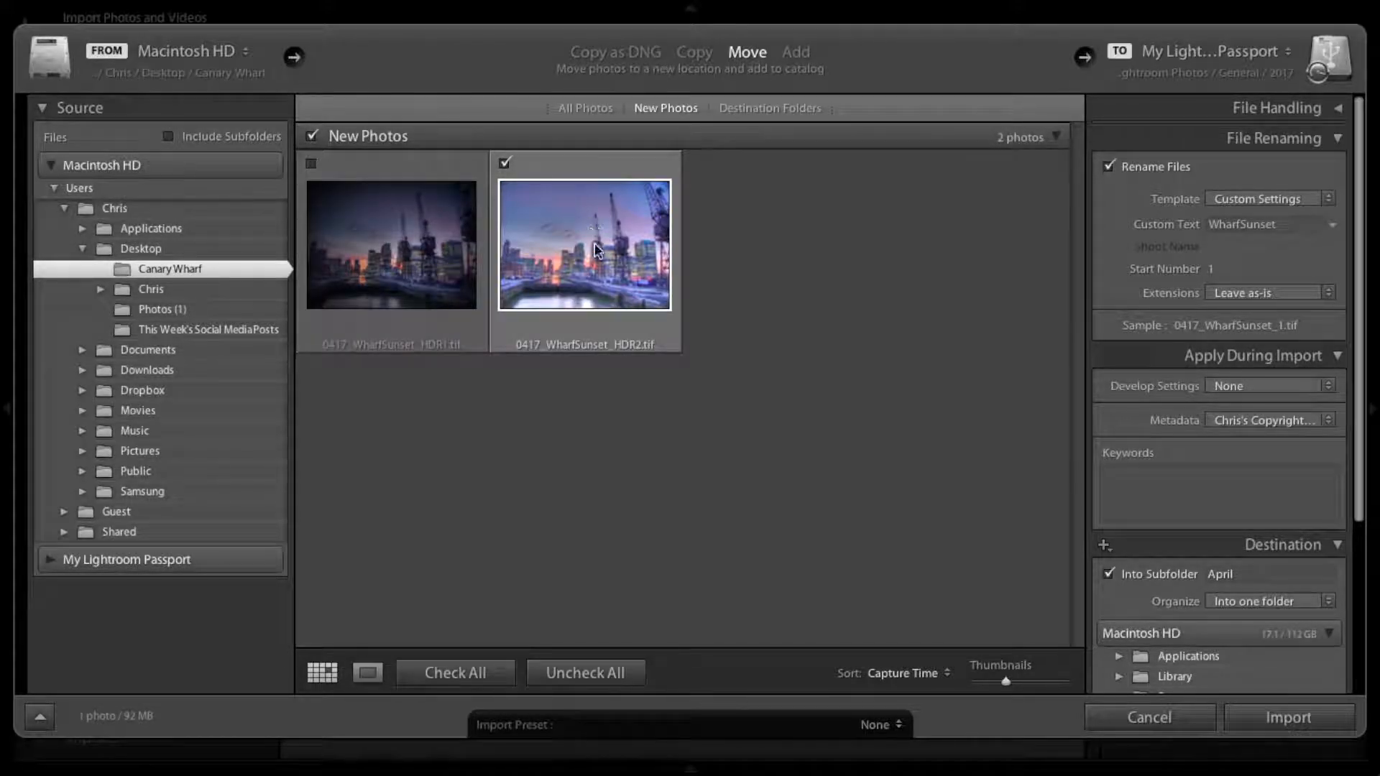
left_click(1286, 719)
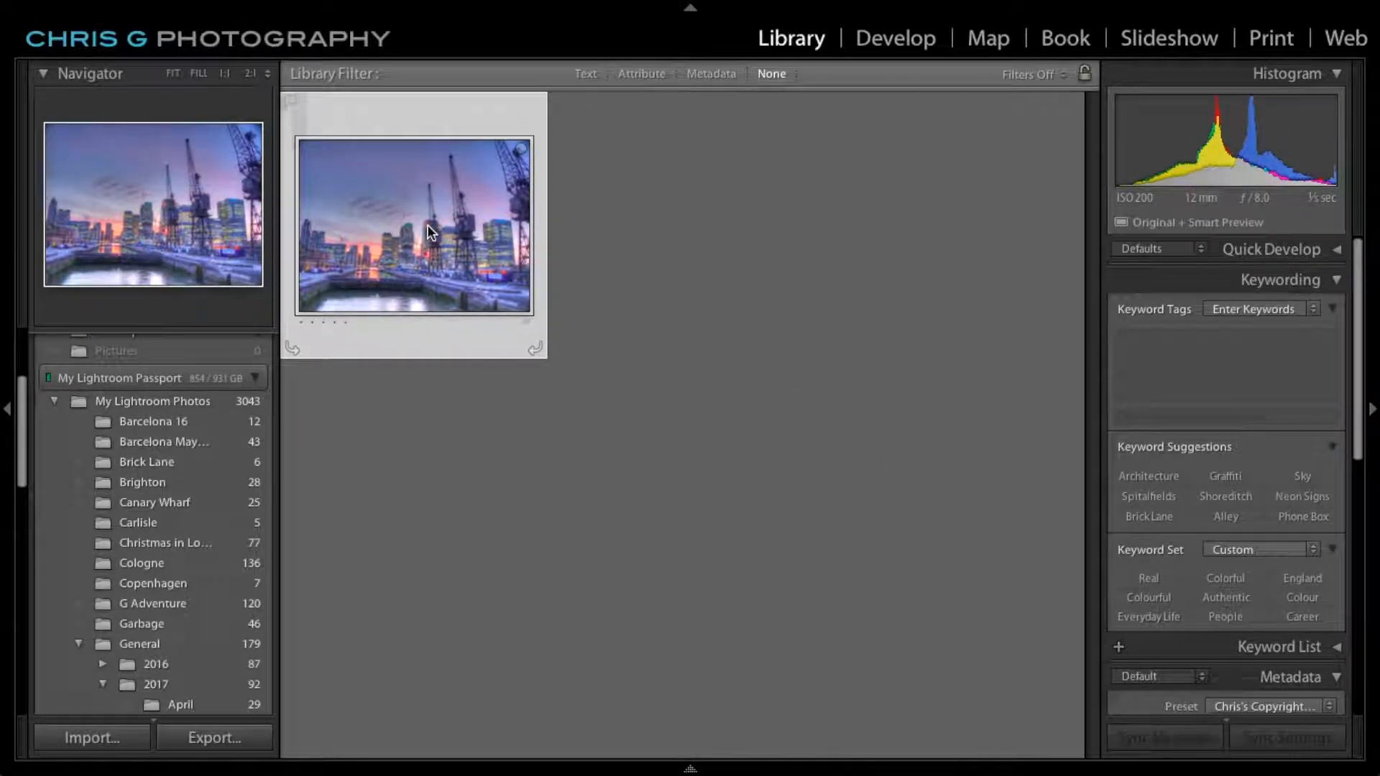
Open the imported HDR photo in the Develop module and apply the Auto Upright lens correction.
key("d")
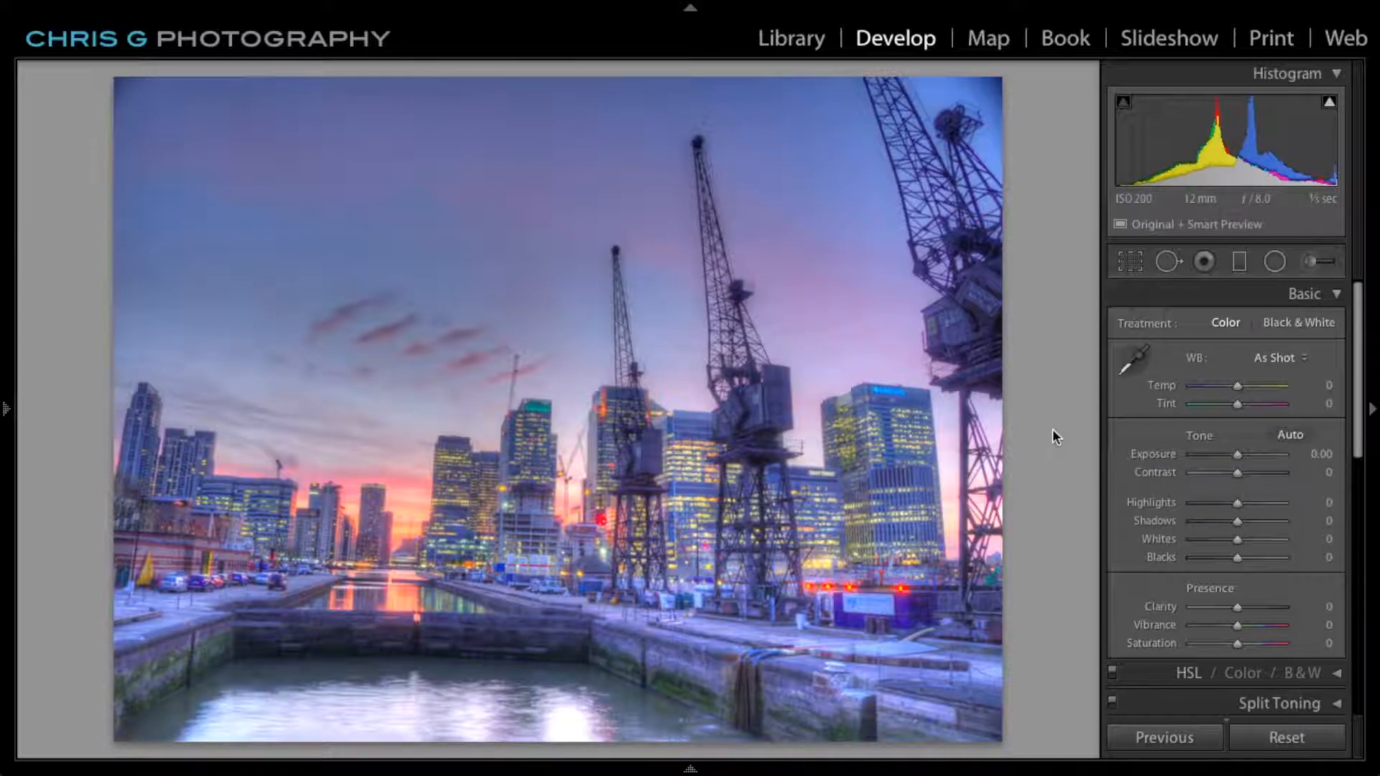
key("super+6")
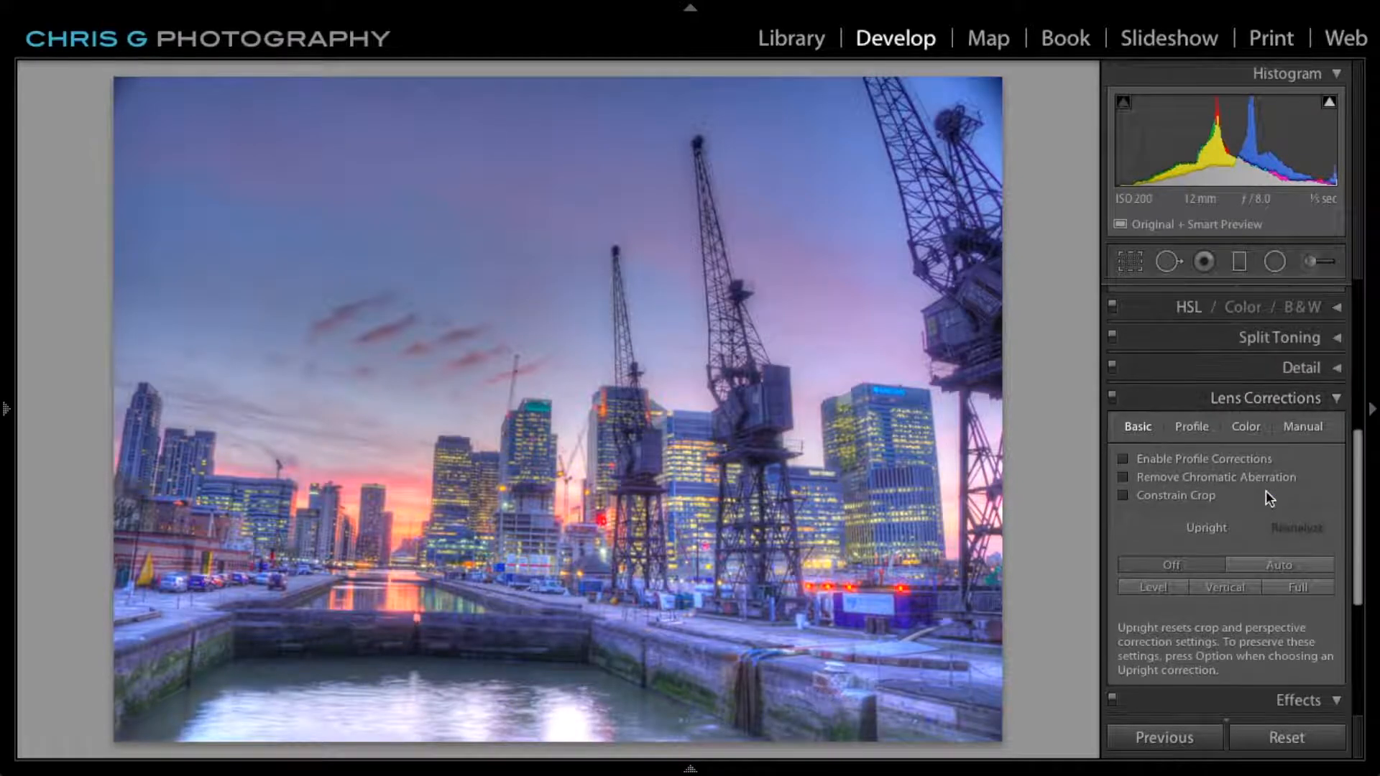
scroll(1196, 502, "down", 2)
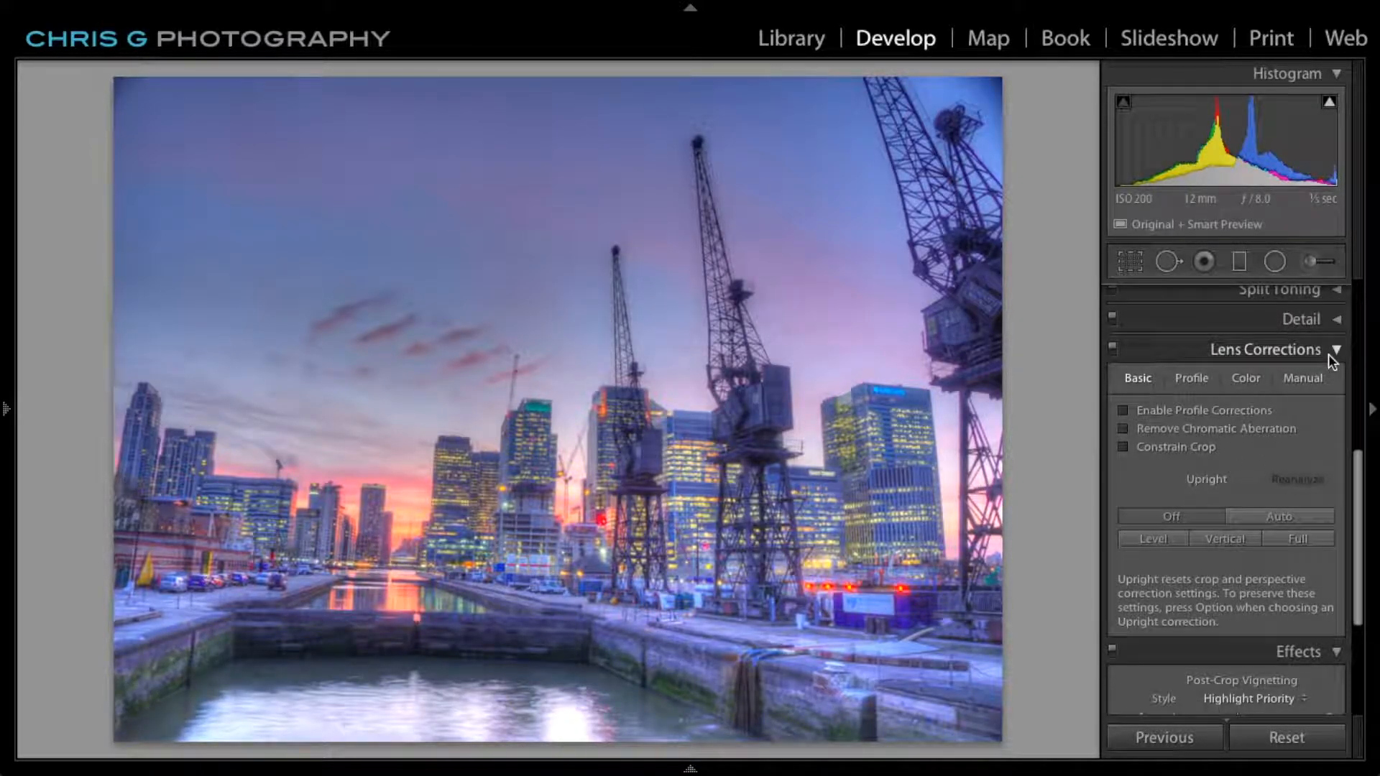
left_click(1279, 519)
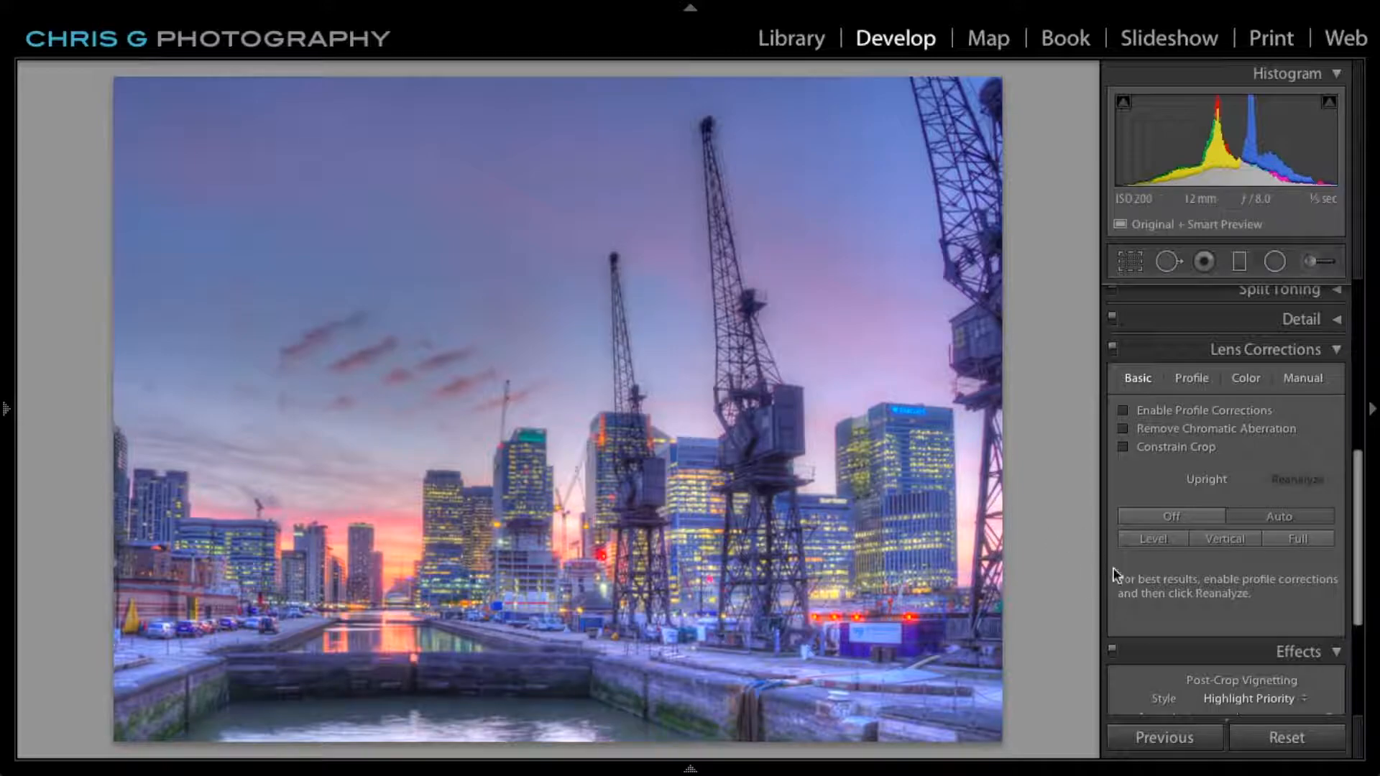
scroll(1172, 608, "up", 6)
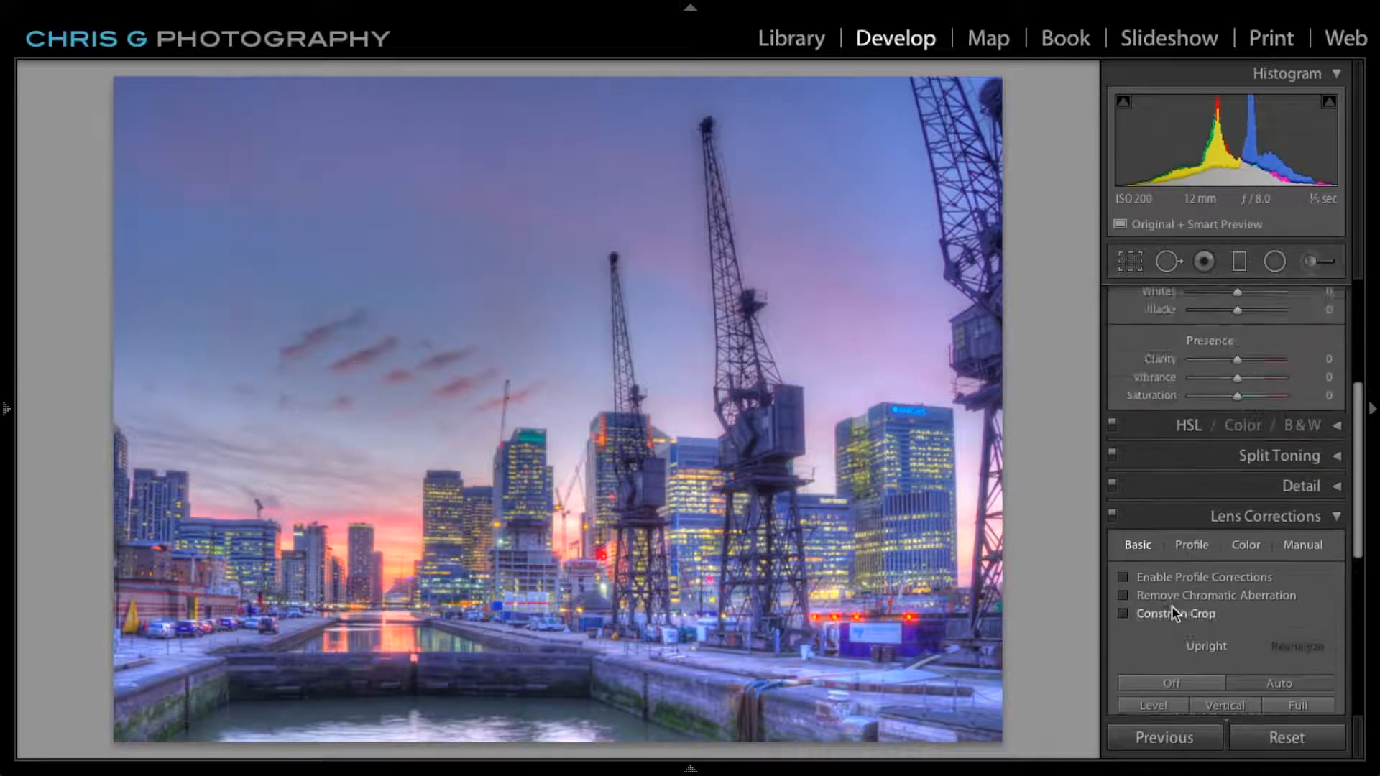
Turn off the Upright perspective correction in the lens corrections for the HDR photo.
scroll(1172, 607, "down", 3)
scroll(1172, 609, "down", 3)
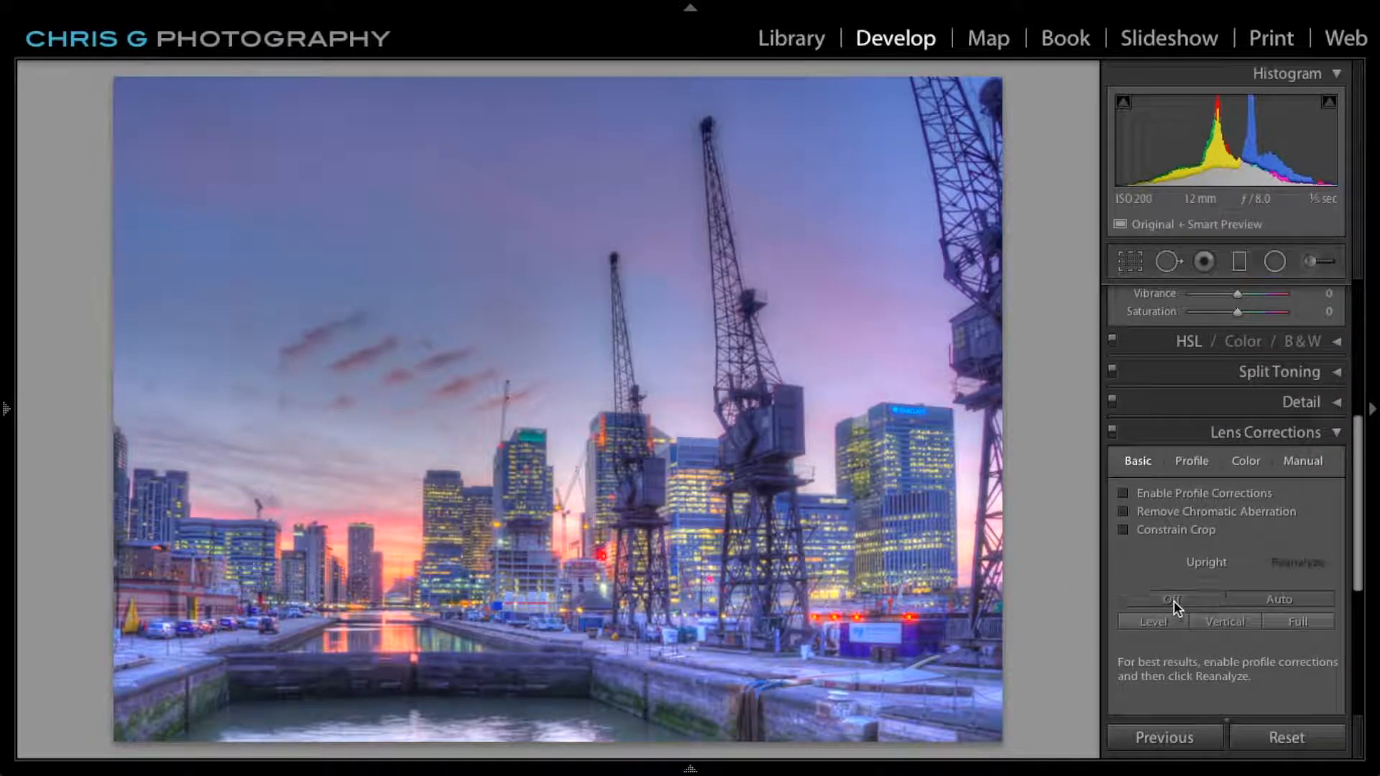
left_click(1173, 601)
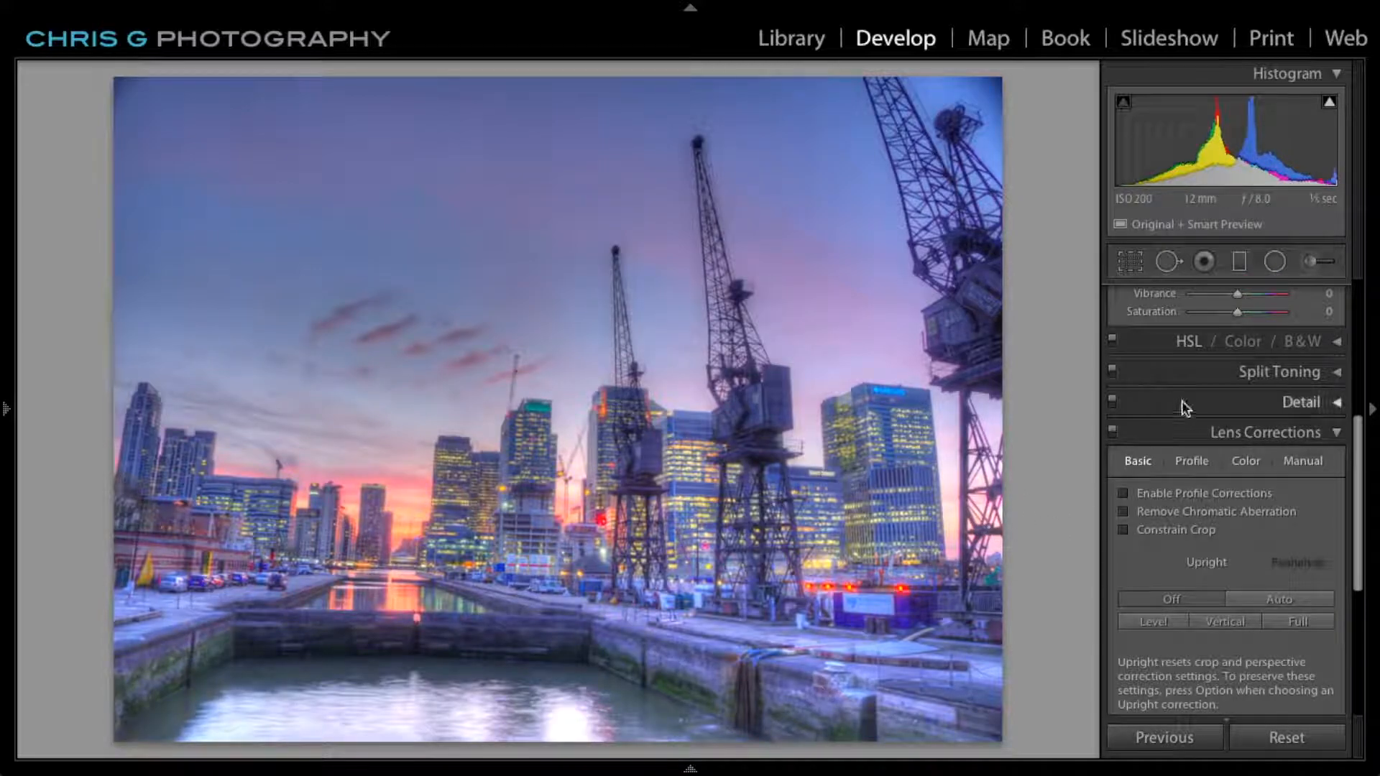
Straighten the photo slightly to an angle of -0.21 with the Crop & Straighten tool and apply it.
left_click(1130, 260)
mouse_move(1032, 417)
left_mouse_down()
mouse_move(1030, 404)
mouse_move(1030, 433)
mouse_move(1030, 413)
left_mouse_up()
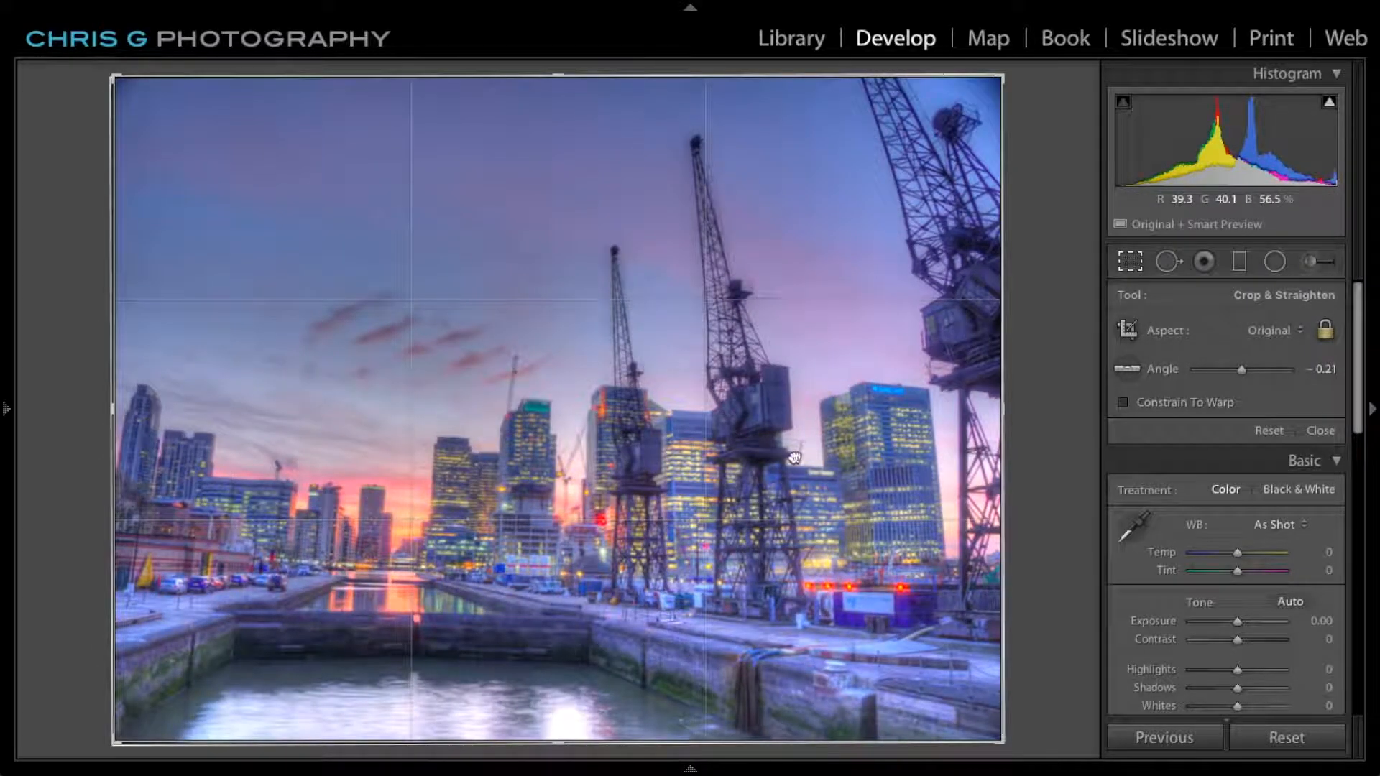
key("Return")
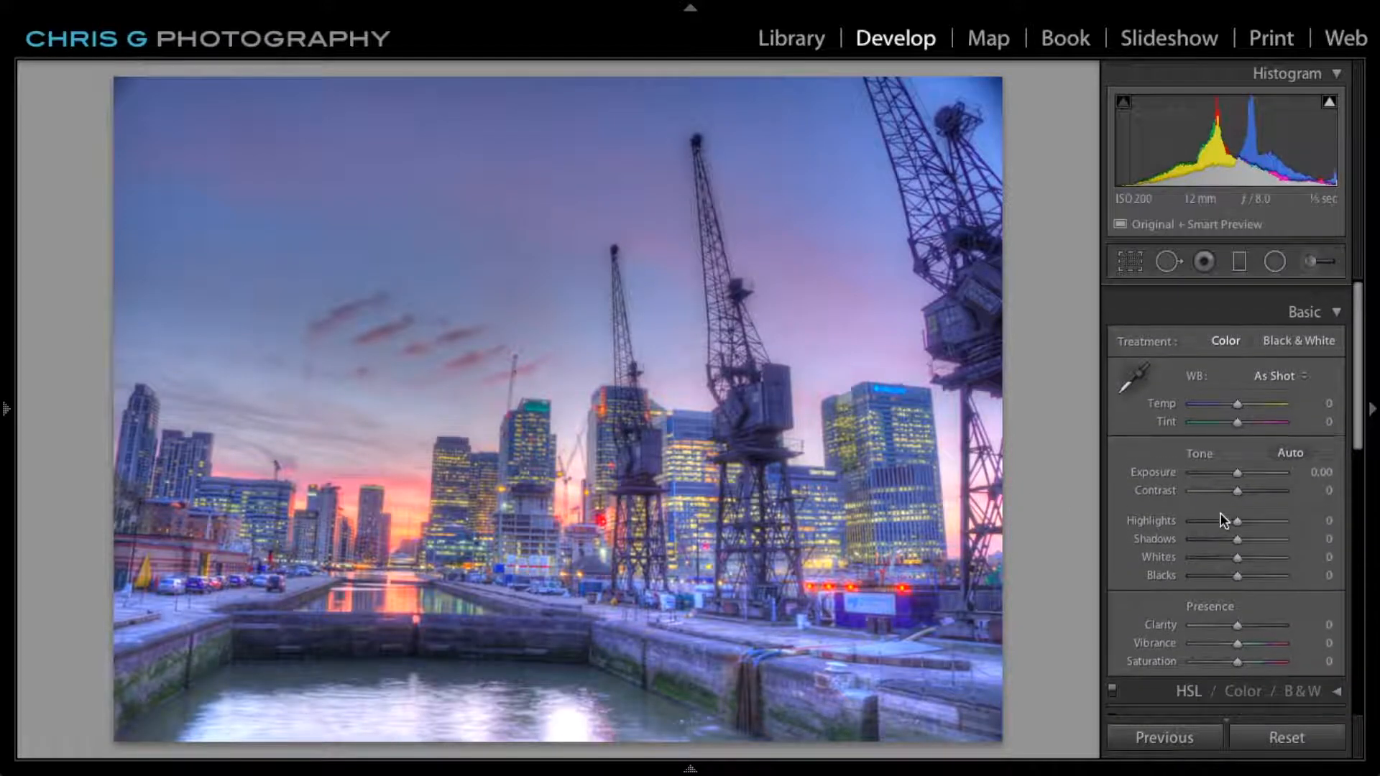
Adjust the photo's tone: Blacks -31, Shadows +22, Contrast +20, Whites -75 and Highlights -16.
left_click_drag(1239, 560, 1224, 559)
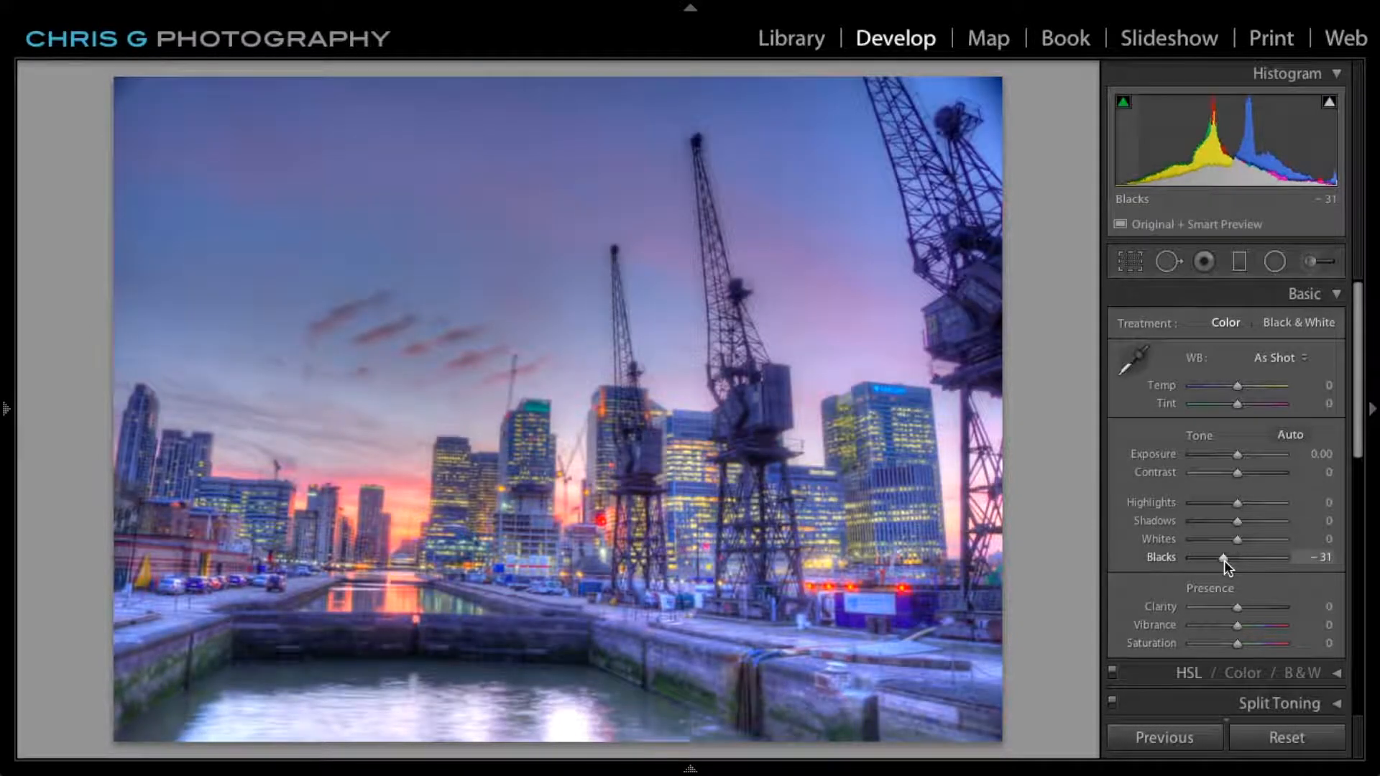
left_click_drag(1237, 523, 1250, 521)
left_click_drag(1237, 473, 1248, 472)
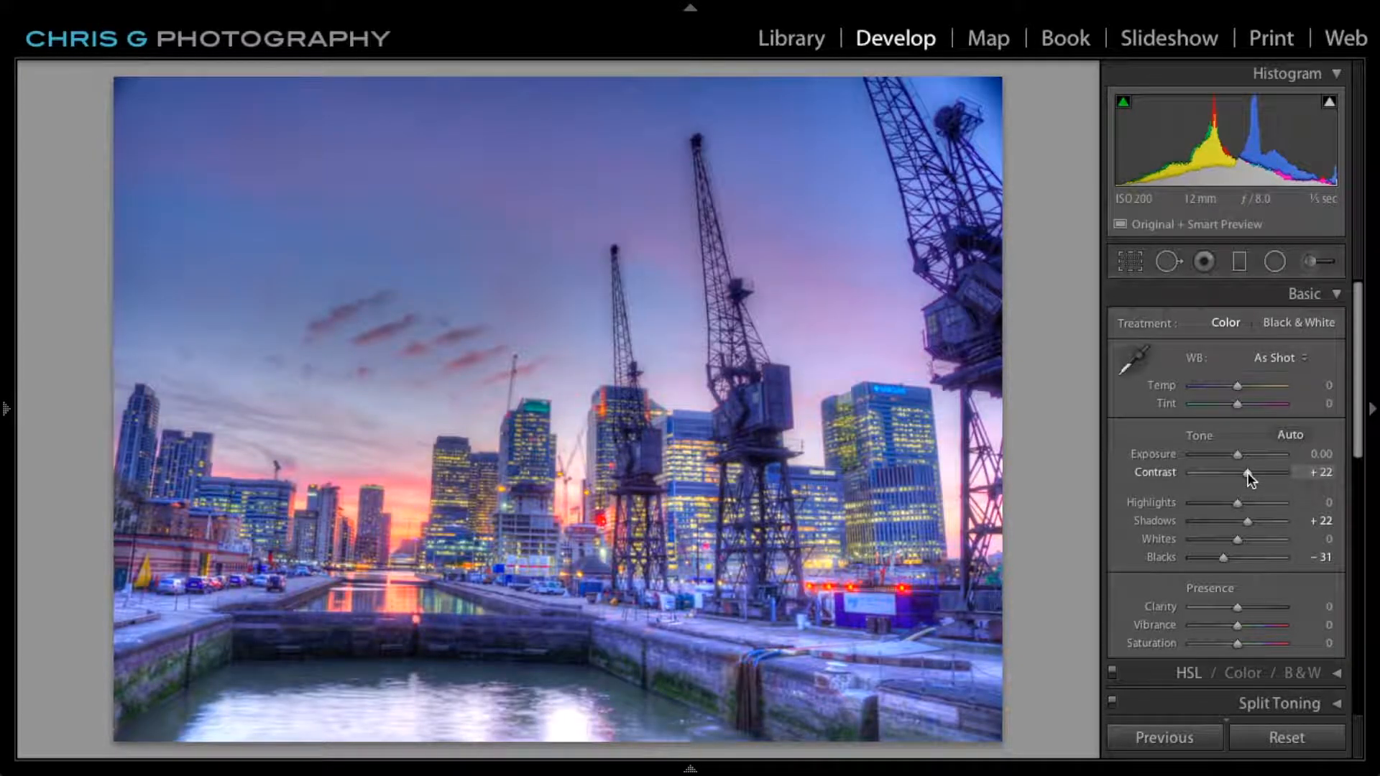
left_click_drag(1248, 473, 1247, 474)
left_click_drag(1241, 538, 1230, 508)
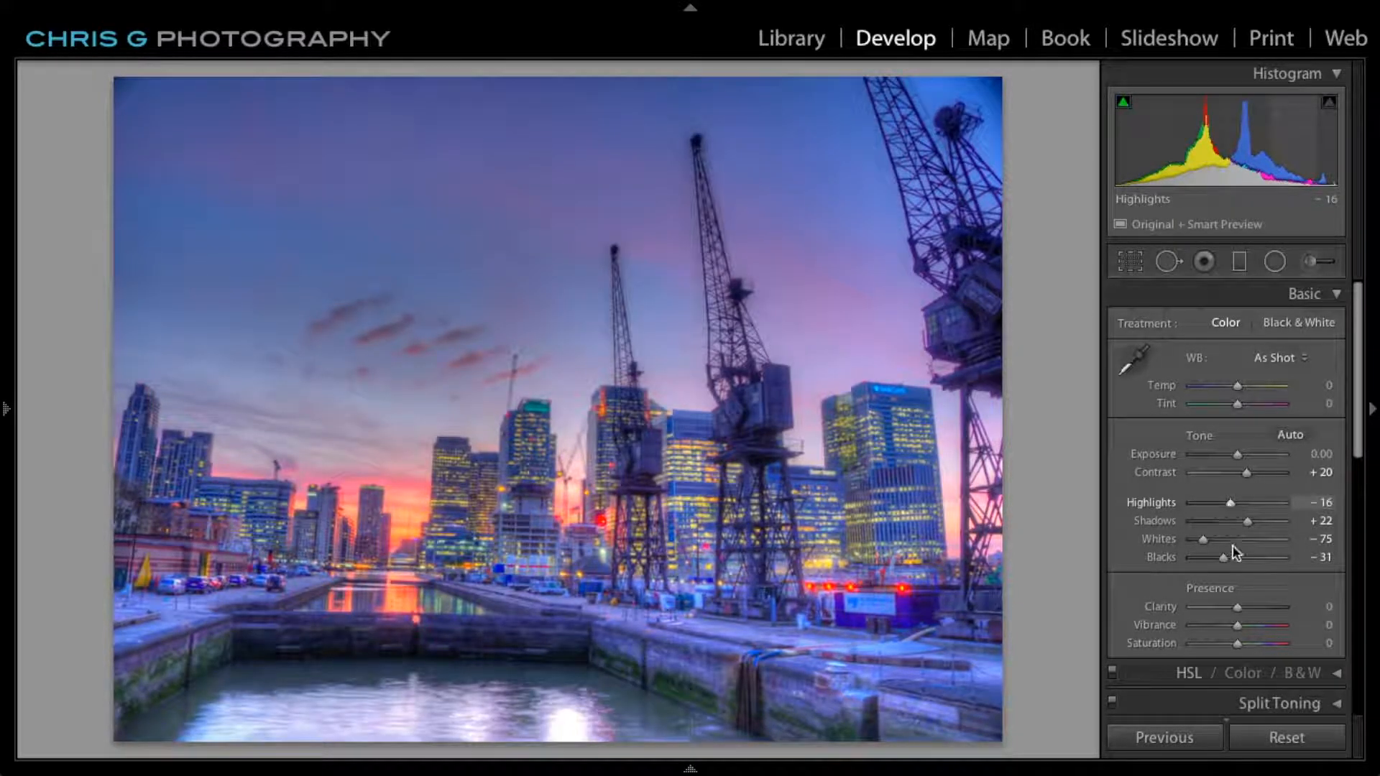
Raise the photo's presence settings to Clarity +27 and Vibrance +21.
scroll(1235, 573, "down", 1)
left_click_drag(1239, 593, 1250, 593)
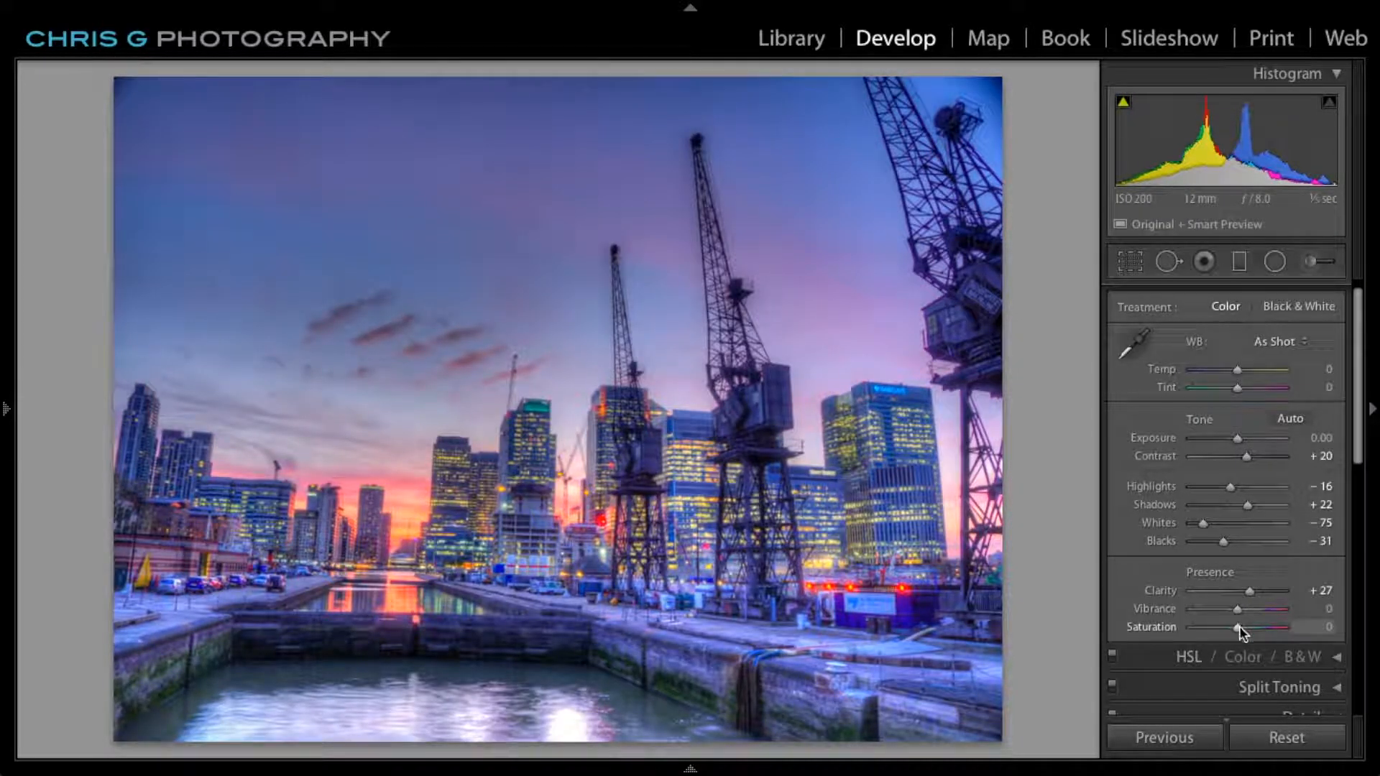
left_click_drag(1236, 610, 1235, 610)
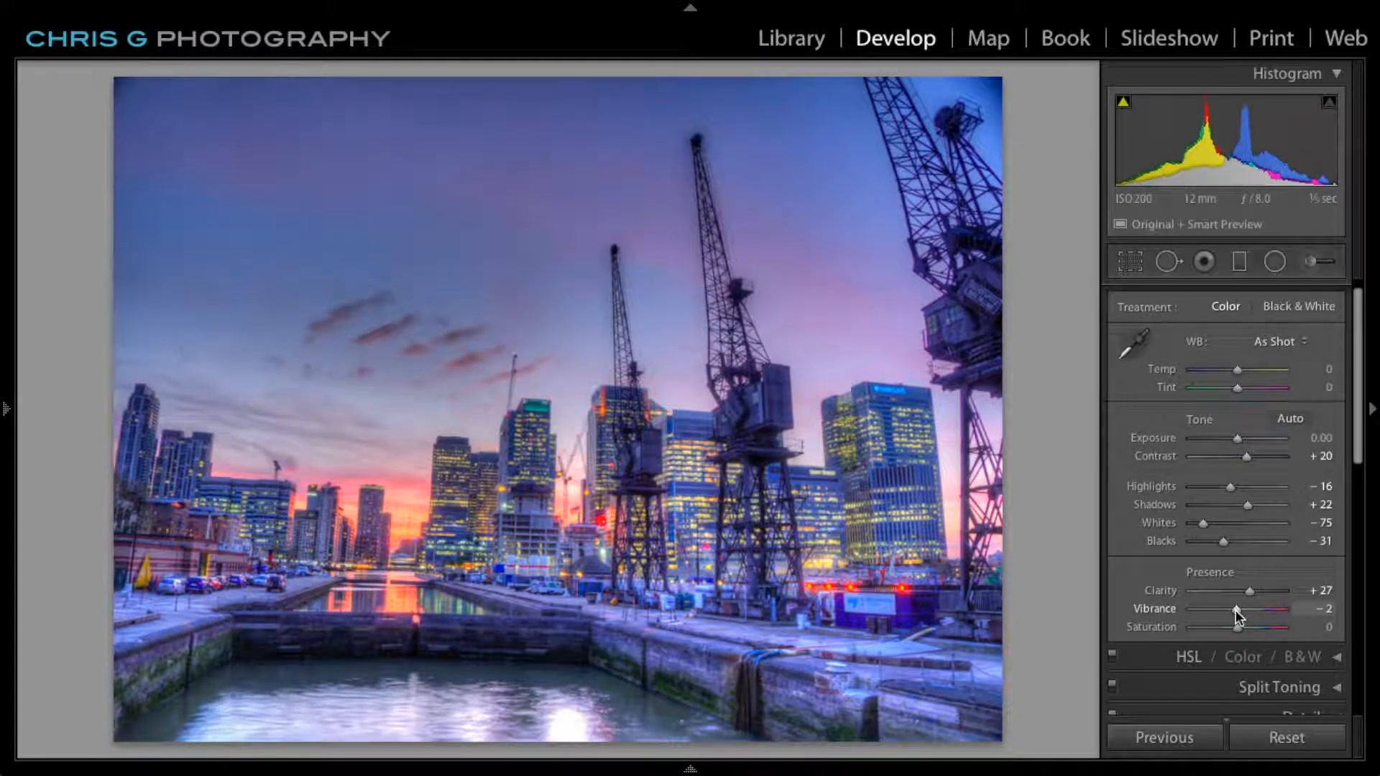
left_click_drag(1235, 609, 1247, 610)
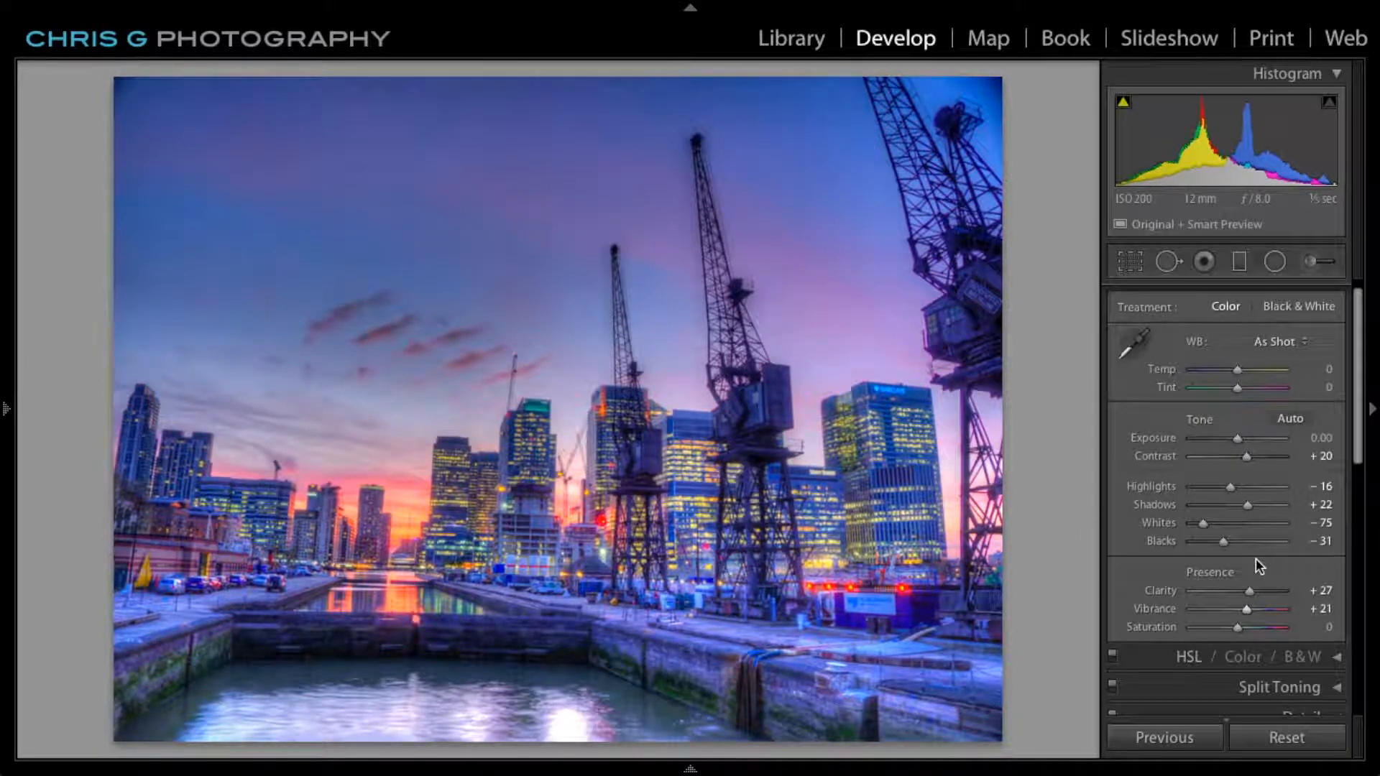
scroll(1256, 558, "up", 1)
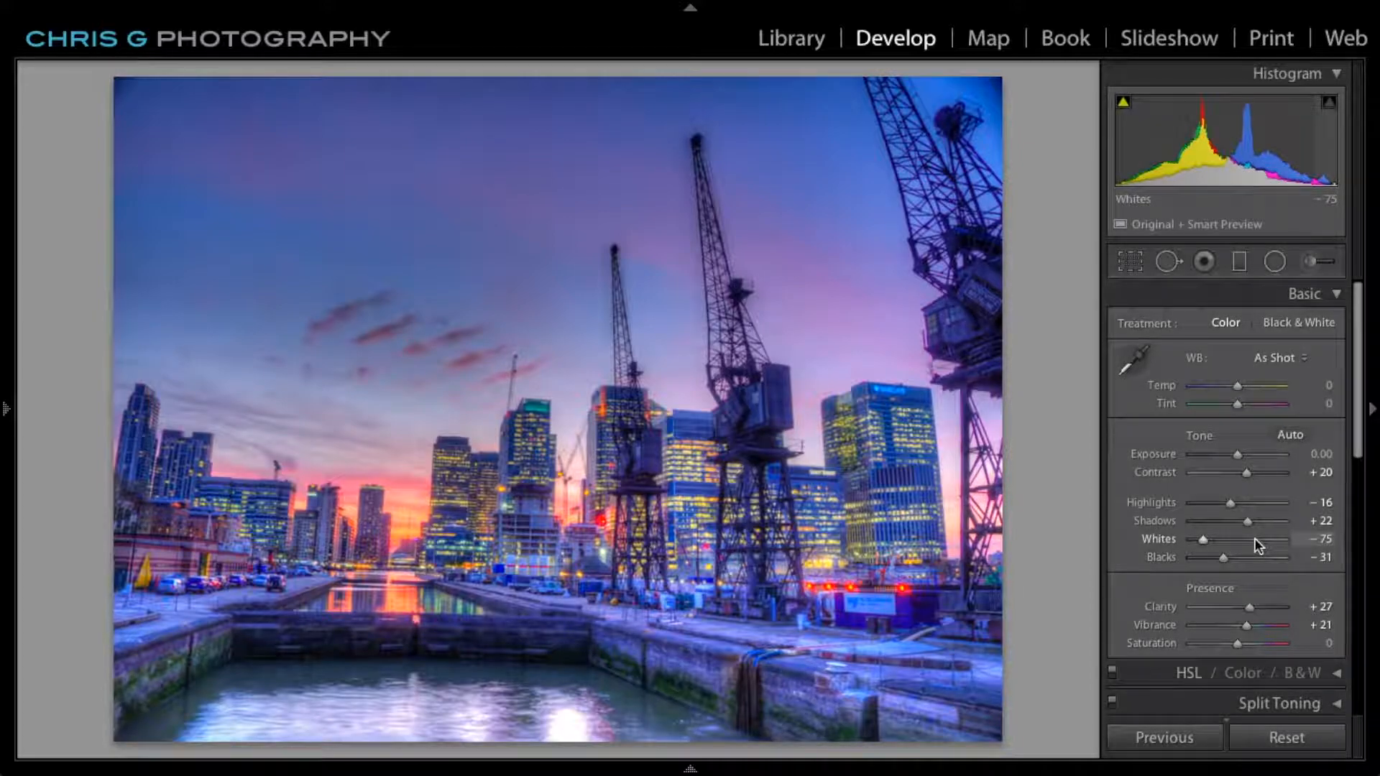
scroll(1254, 539, "down", 2)
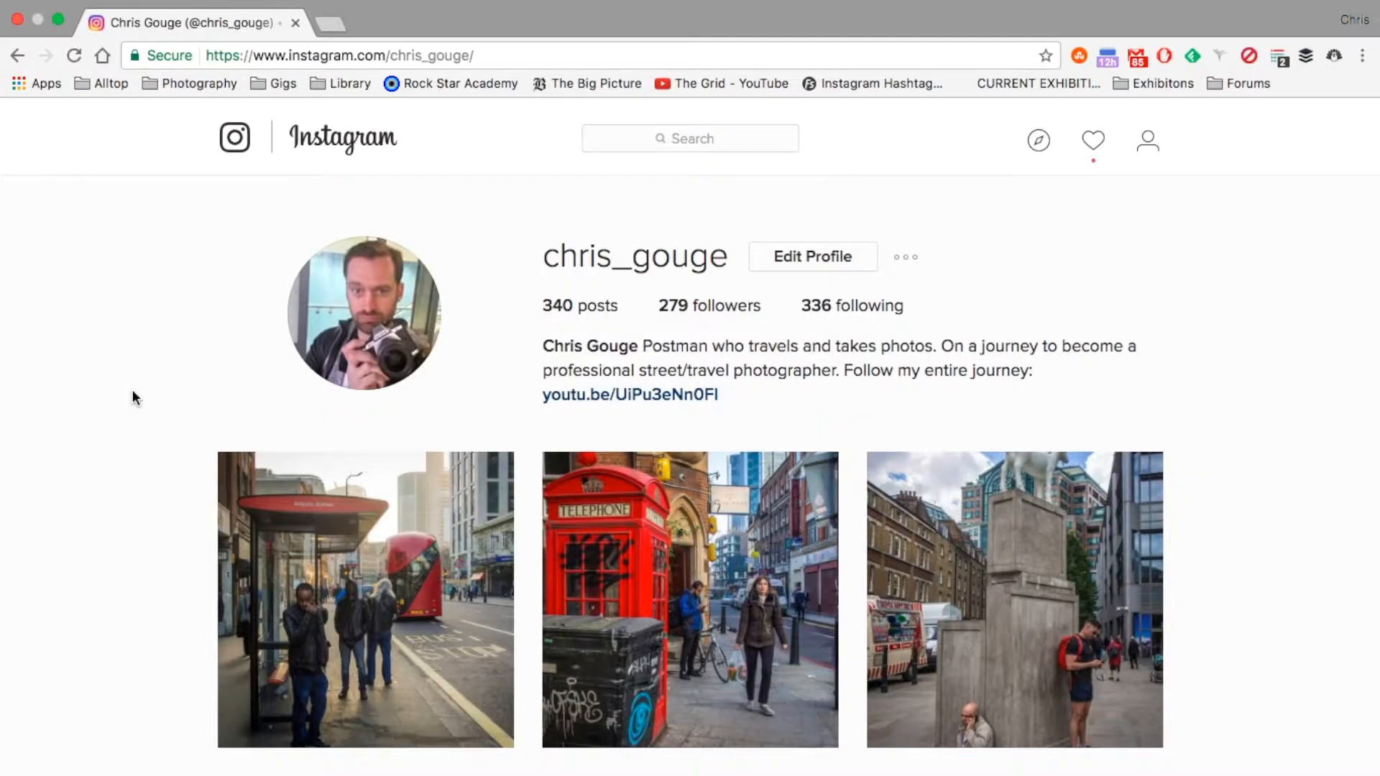
Browse the photographer's Instagram profile in the browser and view the Yosemite waterfall post and the neighbouring Grand Canyon post.
scroll(132, 394, "down", 5)
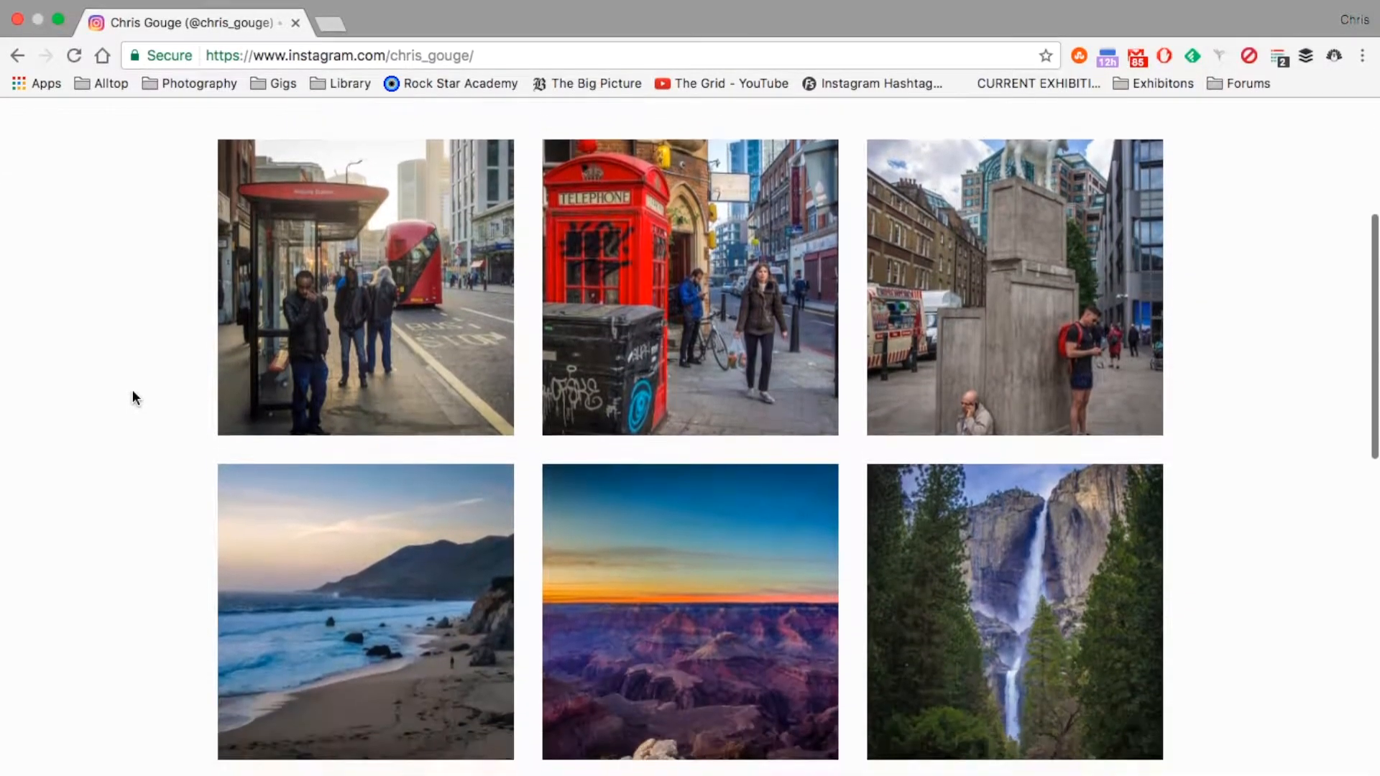
scroll(133, 394, "down", 4)
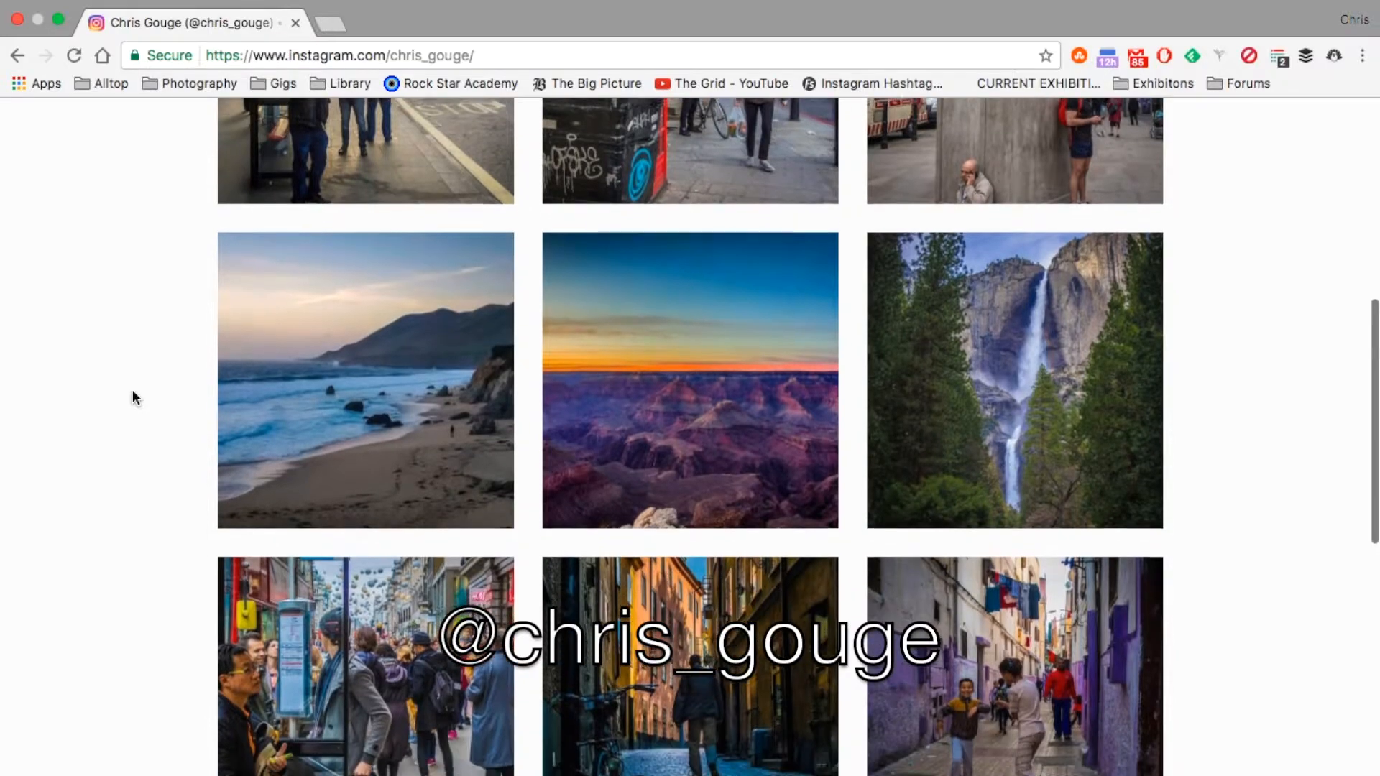
scroll(133, 394, "down", 1)
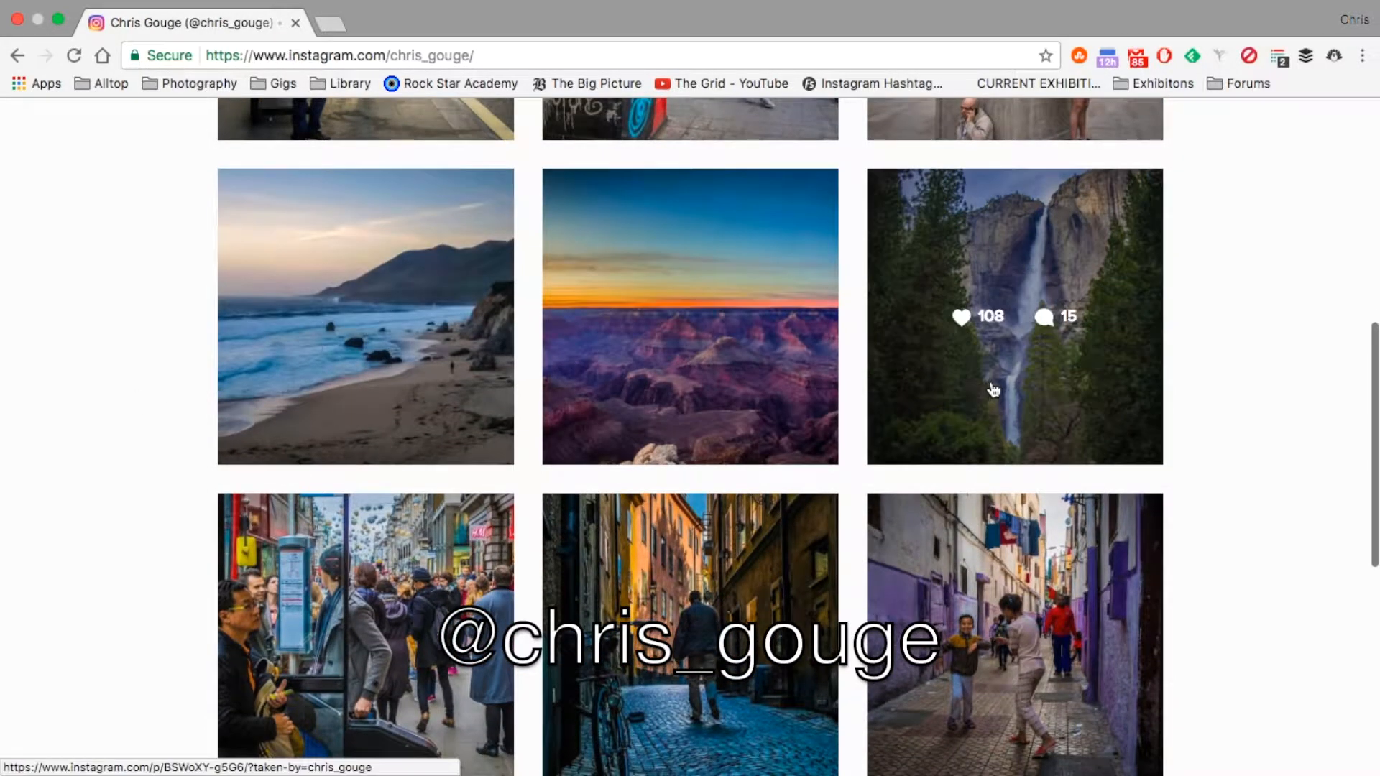
left_click(994, 390)
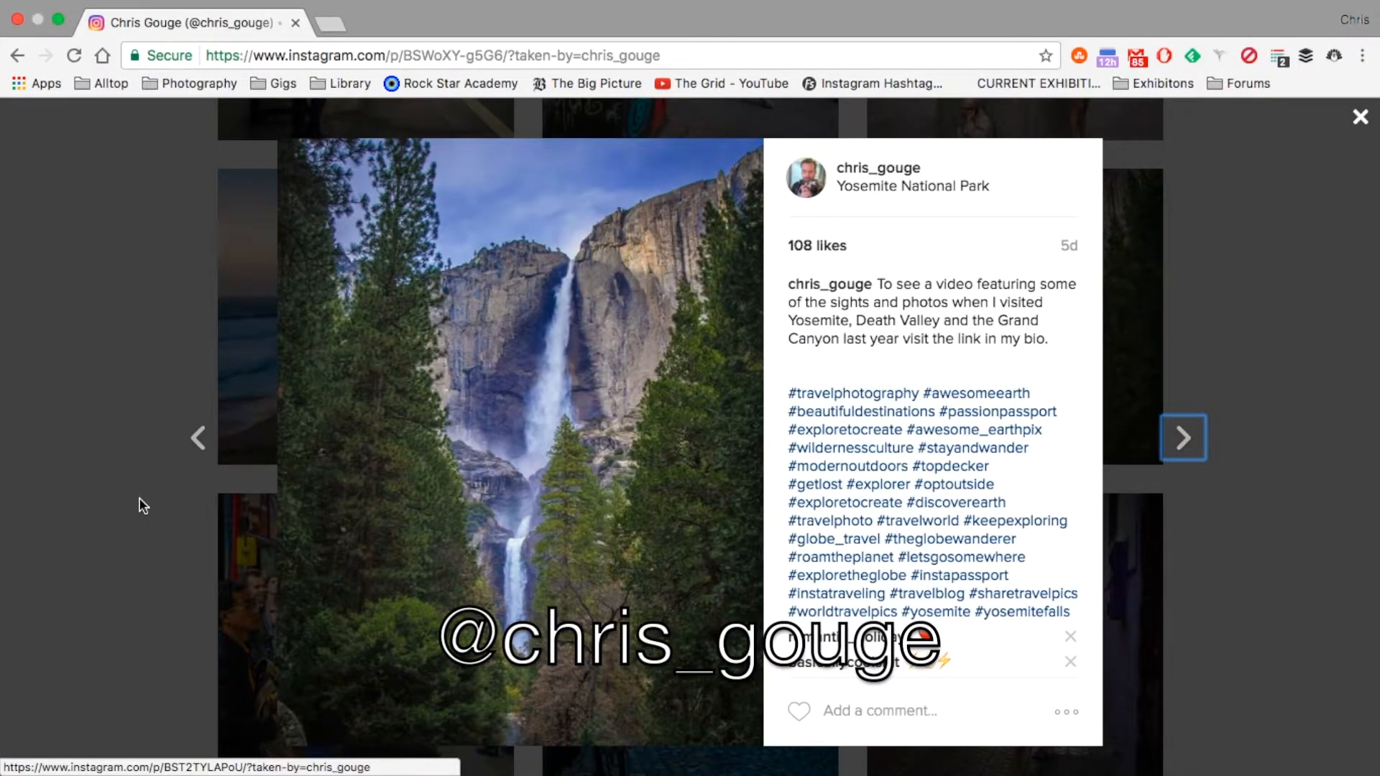
left_click(198, 437)
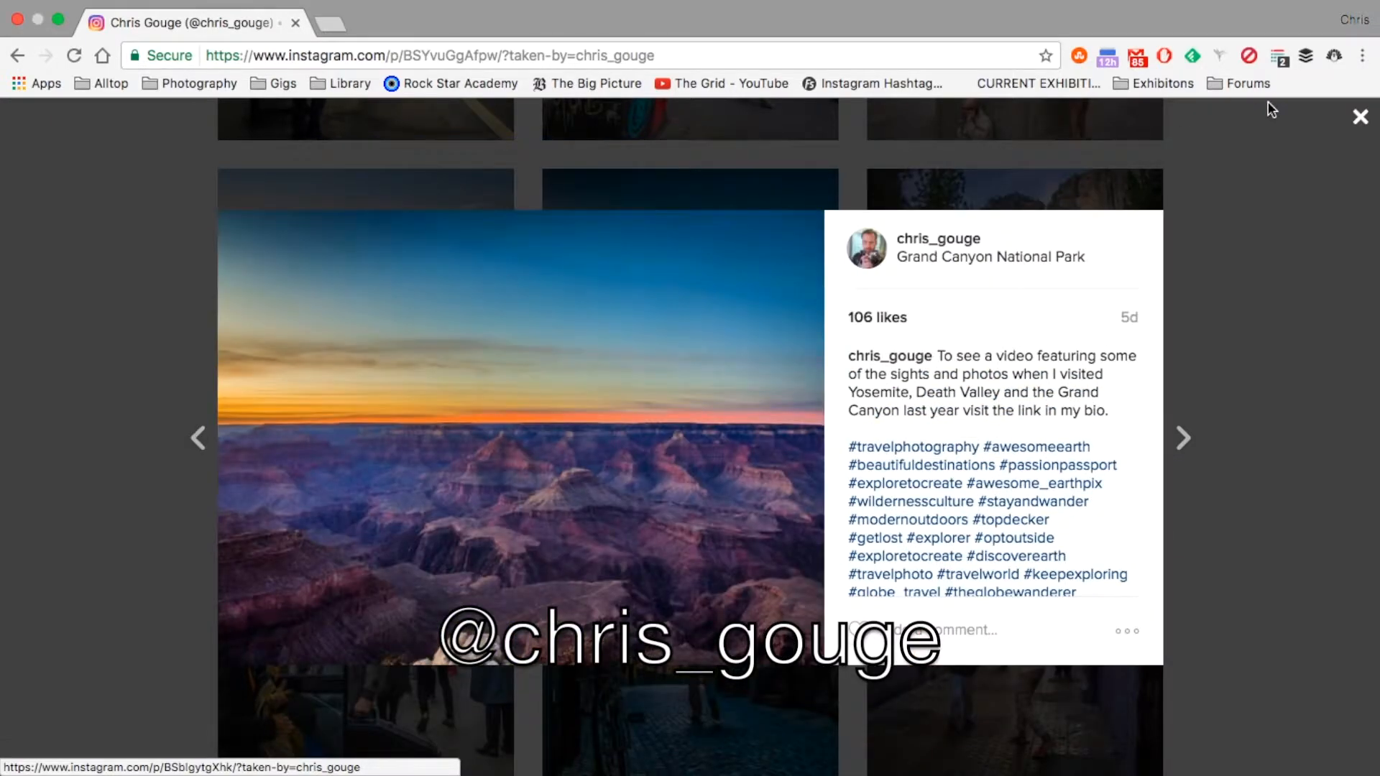